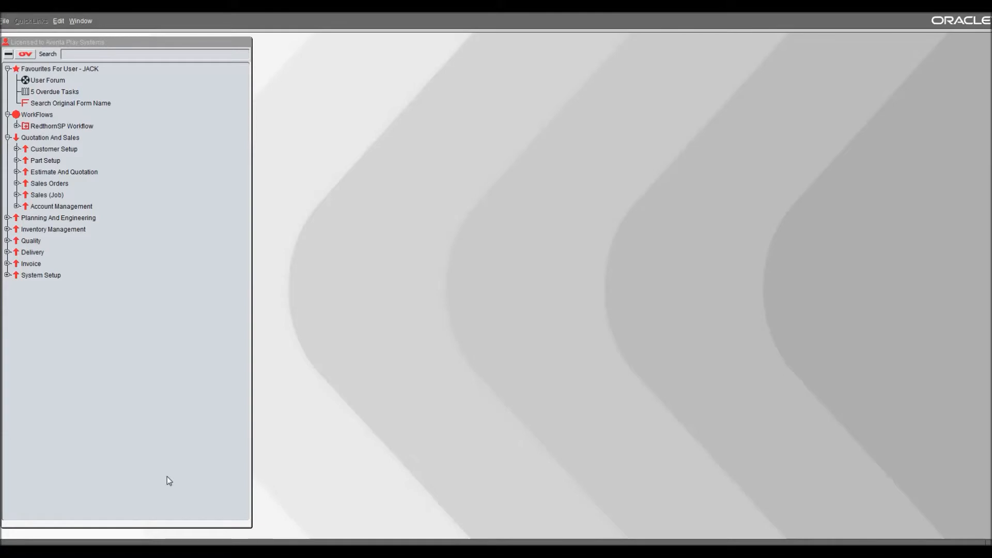
- Open the Freetype Quote form from the Estimate and Quotation section of the RedthornSP Workflow
click(16, 126)
click(27, 137)
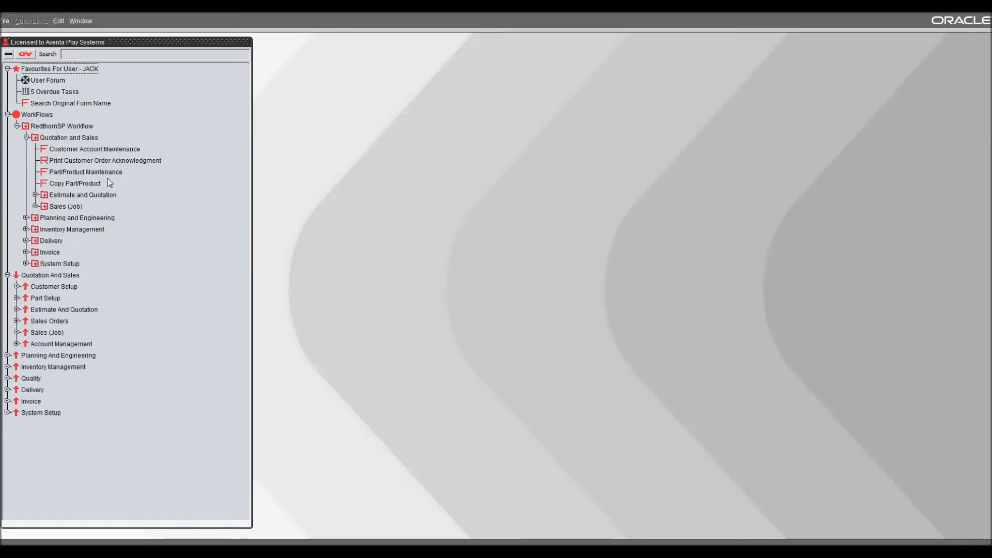
double_click(77, 196)
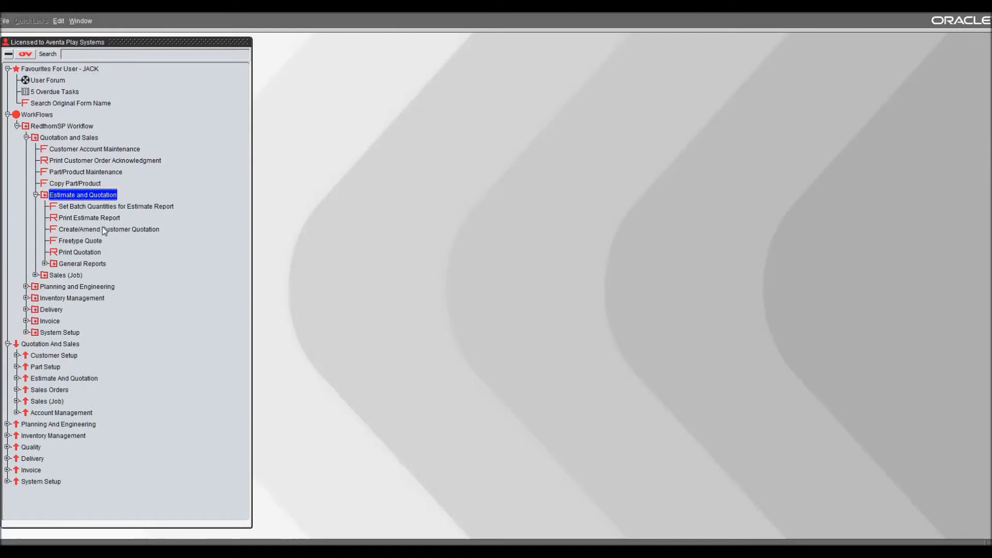
double_click(87, 242)
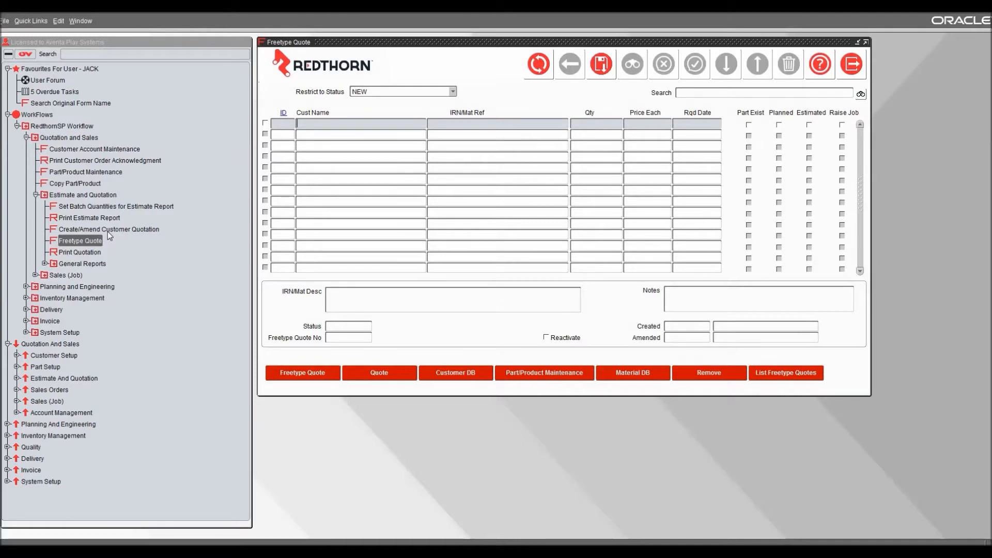
- Keep the status restriction at NEW and choose JCB Headquarters as the customer on the first quote line
click(453, 93)
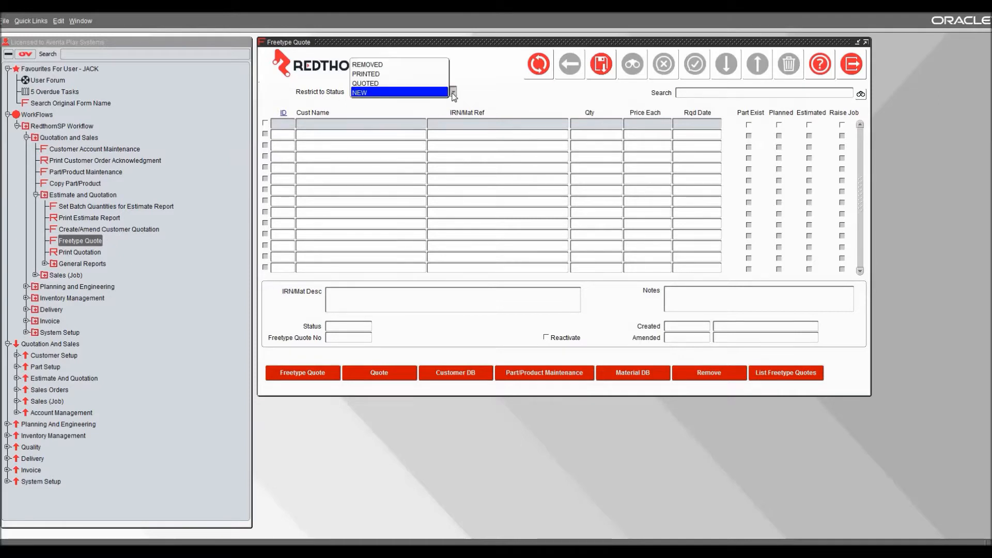
click(397, 92)
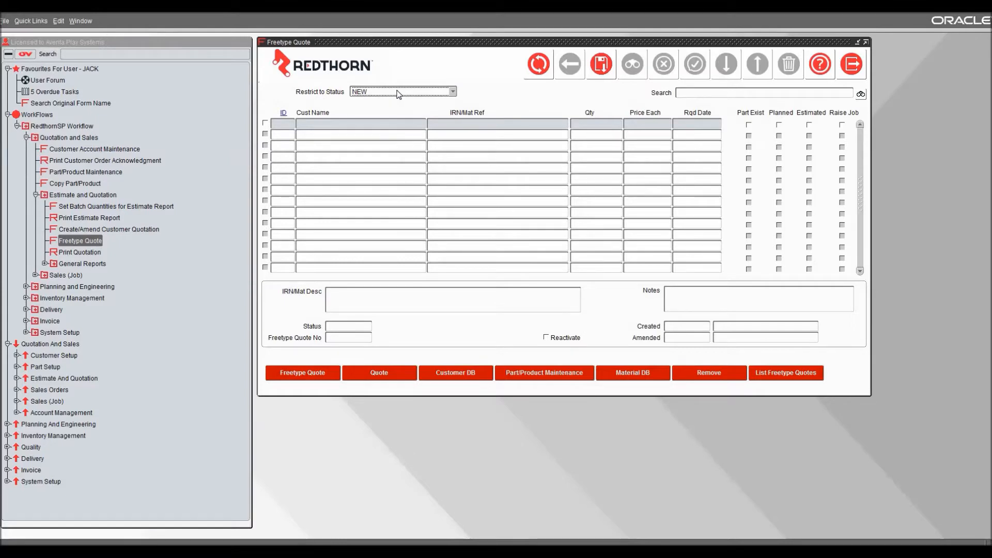
double_click(359, 124)
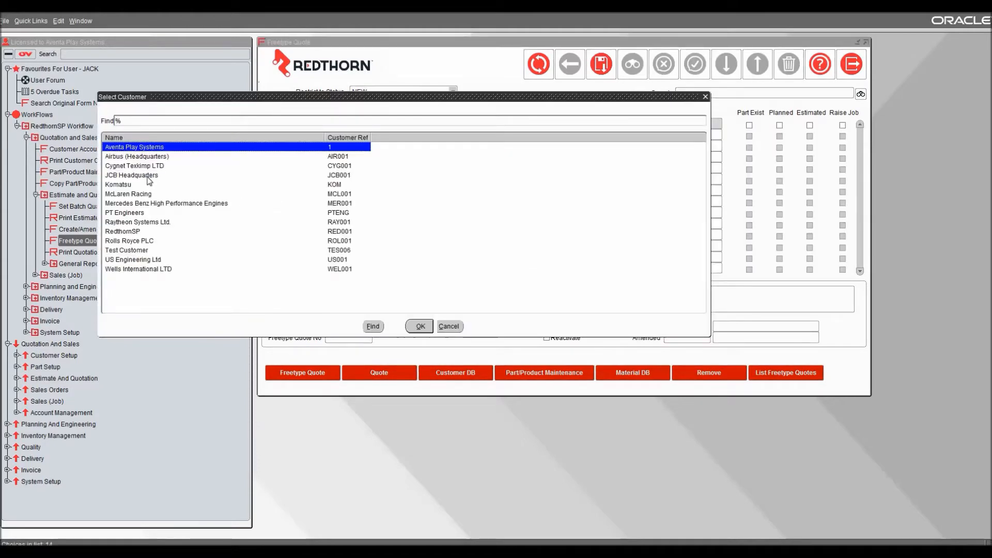
double_click(148, 179)
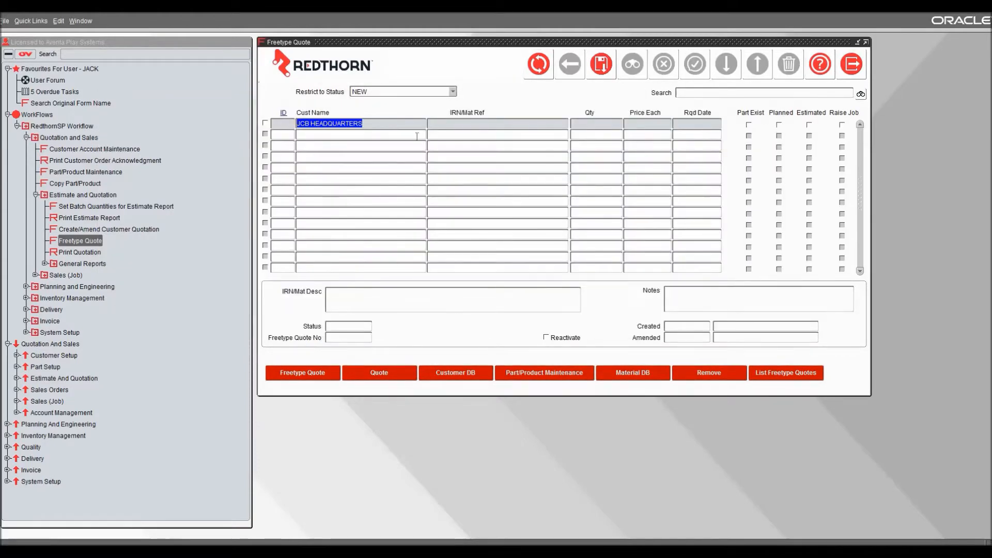
- Enter IRN/Mat reference JCBIGS0001, quantity 10 and a price each of 10 on the JCB Headquarters line
click(443, 126)
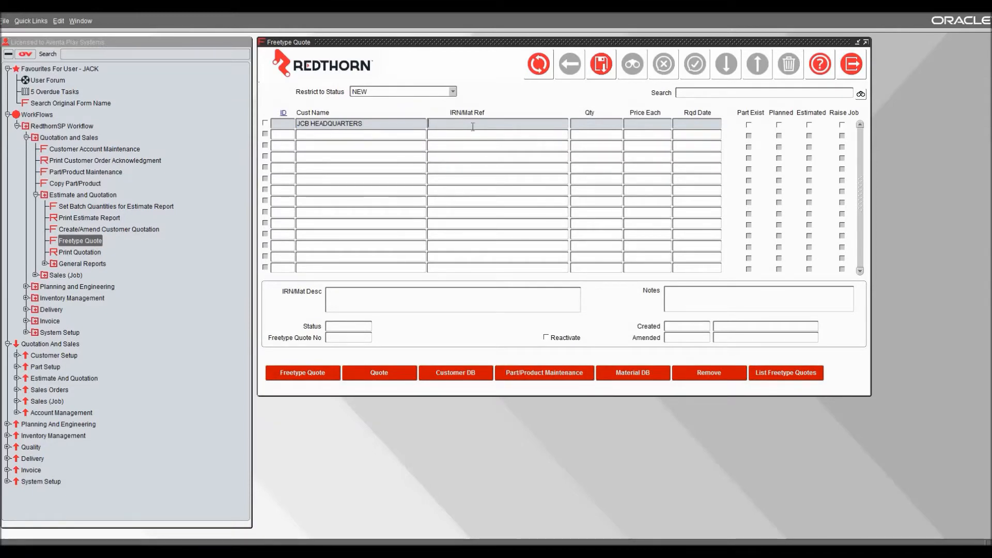
text(INN)
key(BackSpace)
key(BackSpace)
key(BackSpace)
text(JCBIGS0)
key(Tab)
text(10)
key(Tab)
text(10)
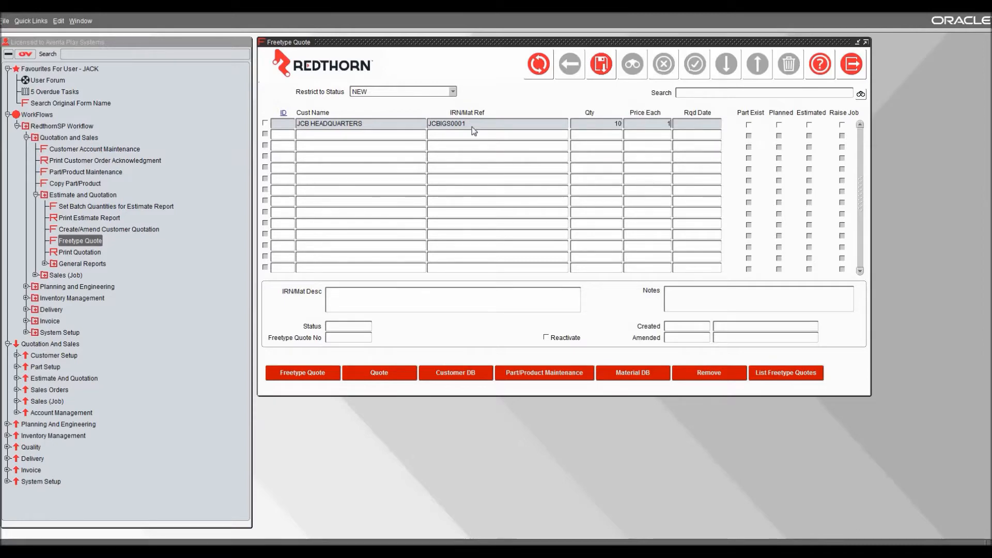
- Set the quote line's required date to 26-06-20
key(Tab)
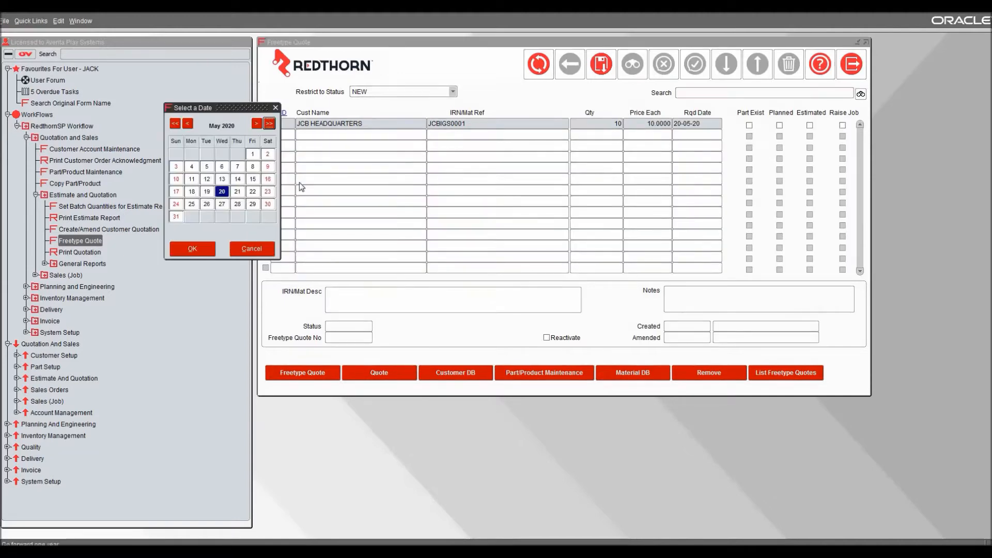
click(256, 123)
double_click(250, 192)
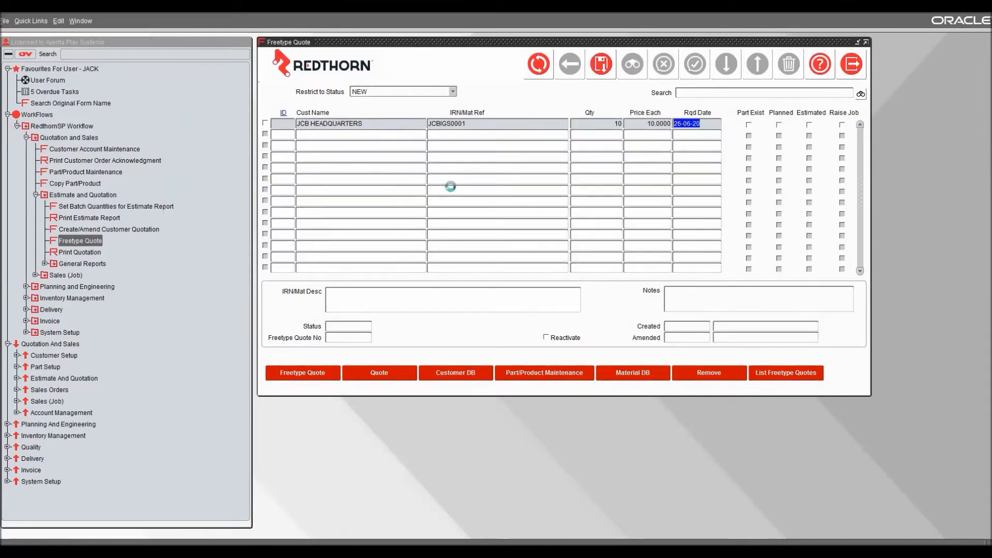
- Enter the IRN/Mat description GEAR BOX INNER SEAL for JCBIGS0001 and save the quote line
double_click(505, 125)
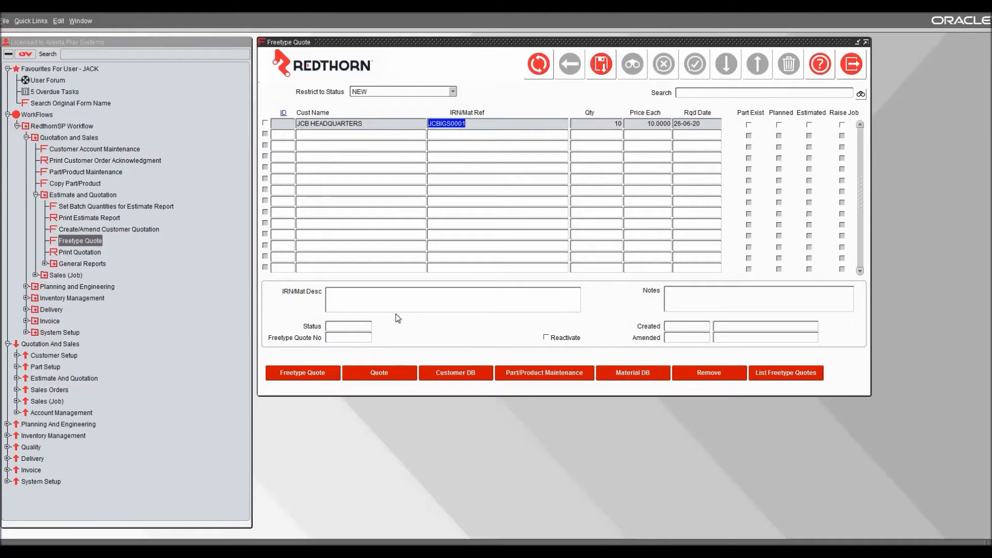
click(409, 304)
text(EAR BOX INN)
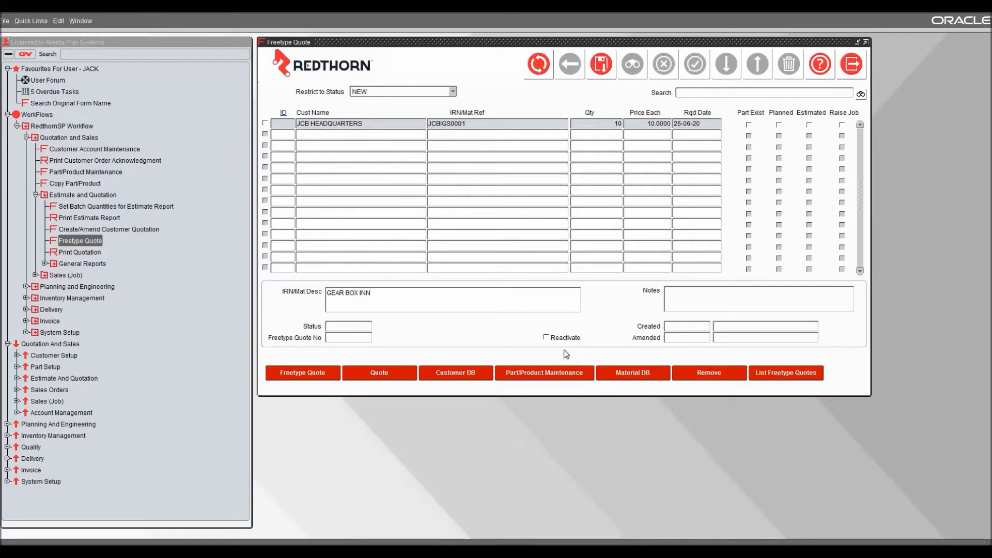
text(ER SEAL)
key(Tab)
click(601, 64)
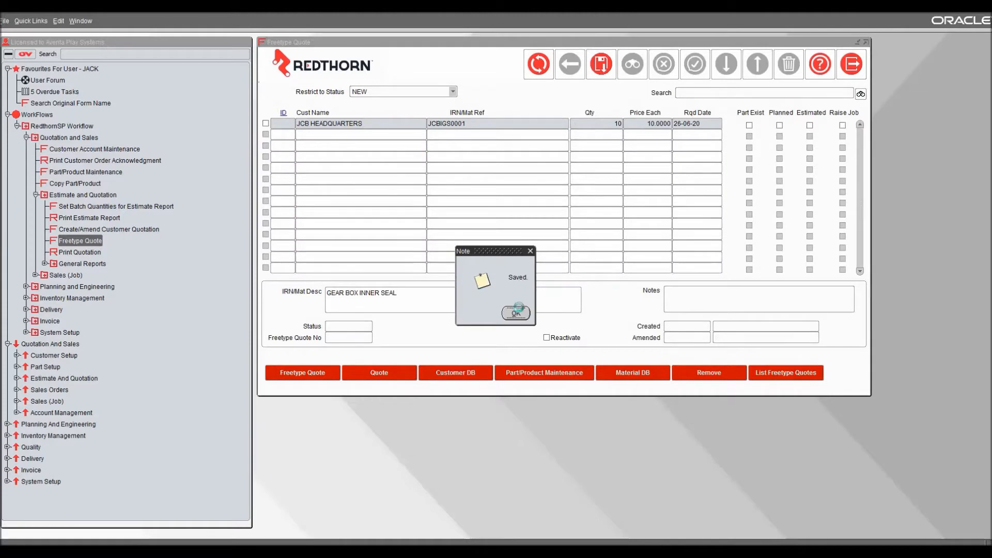
click(516, 314)
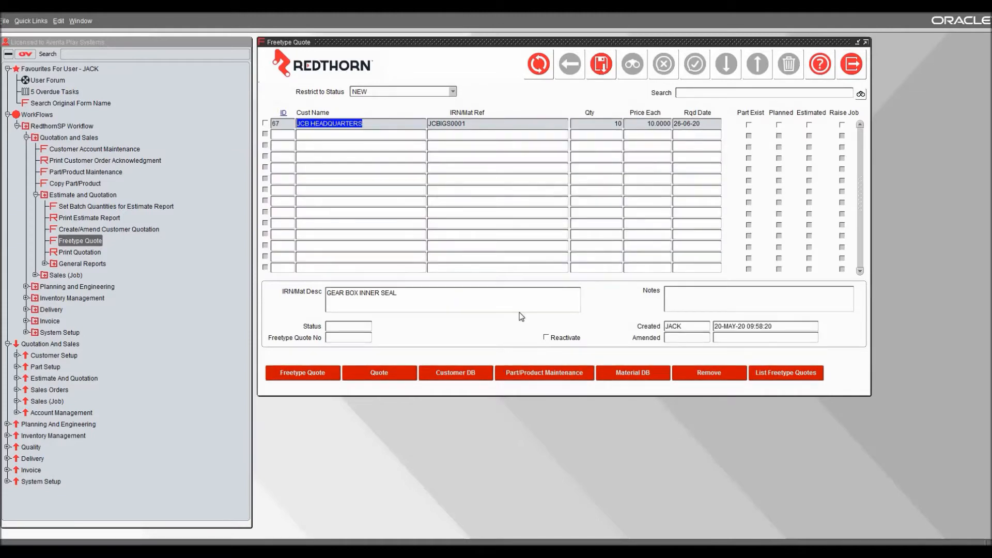
- Print the freetype quote for JCB Headquarters and review the report maximised and zoomed out
click(331, 373)
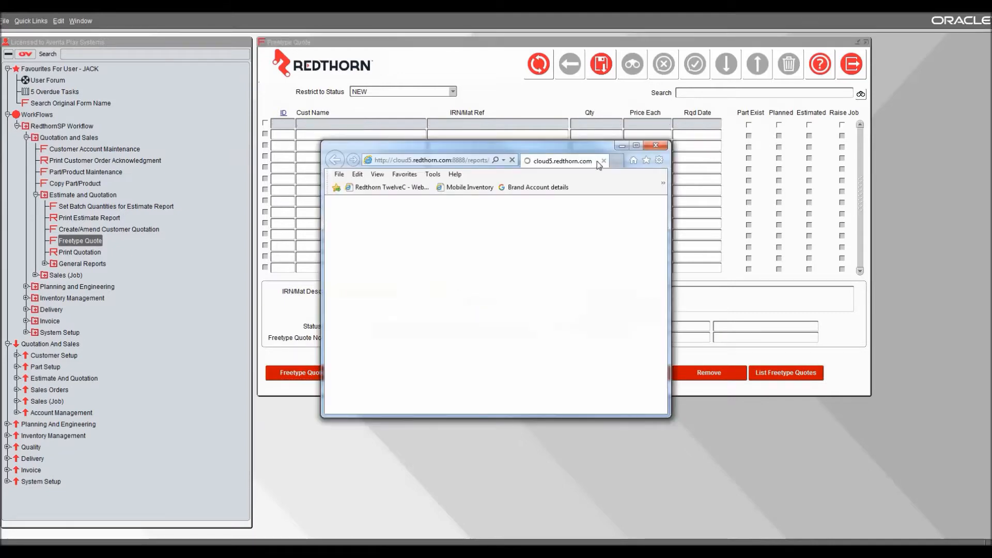
click(636, 146)
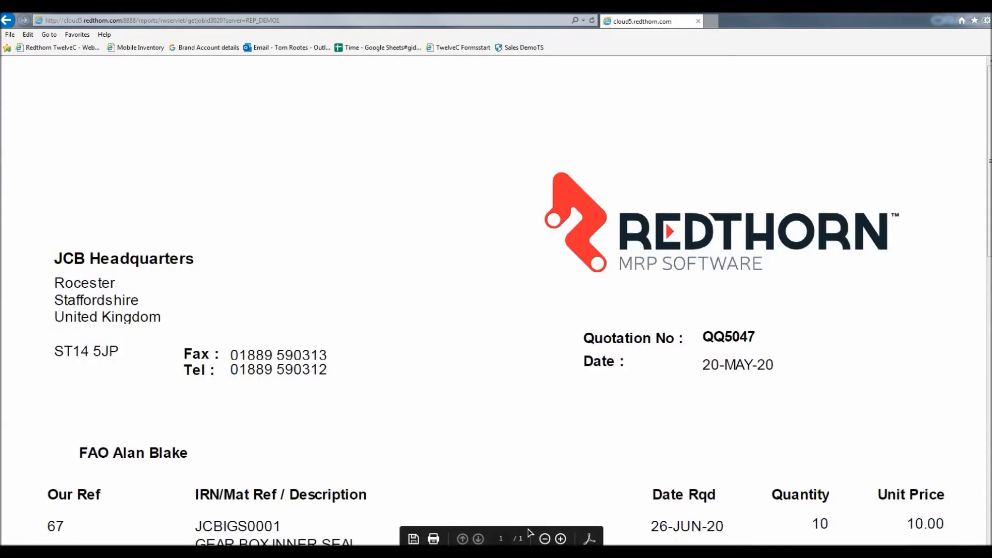
click(546, 539)
click(546, 539)
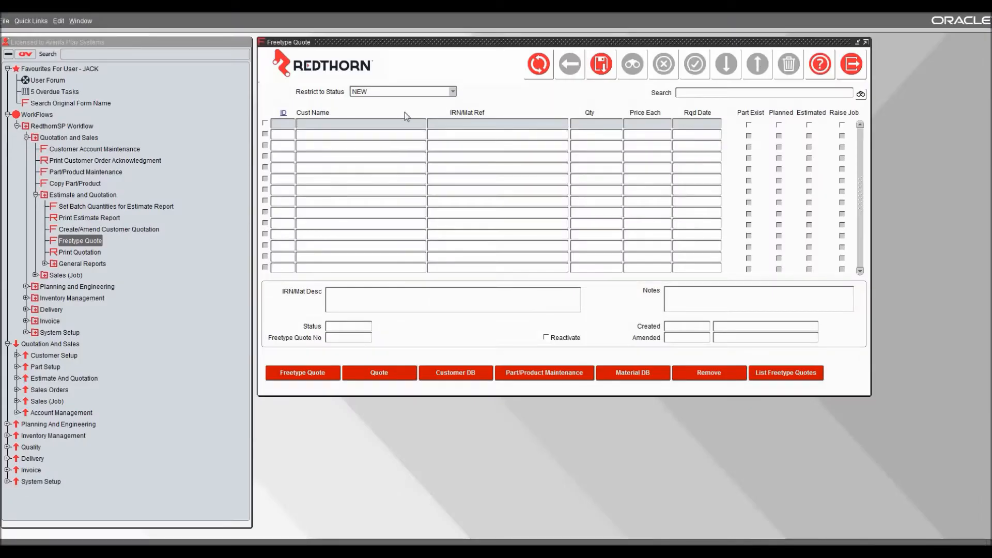
- Restrict the freetype quote list to status PRINTED
click(450, 92)
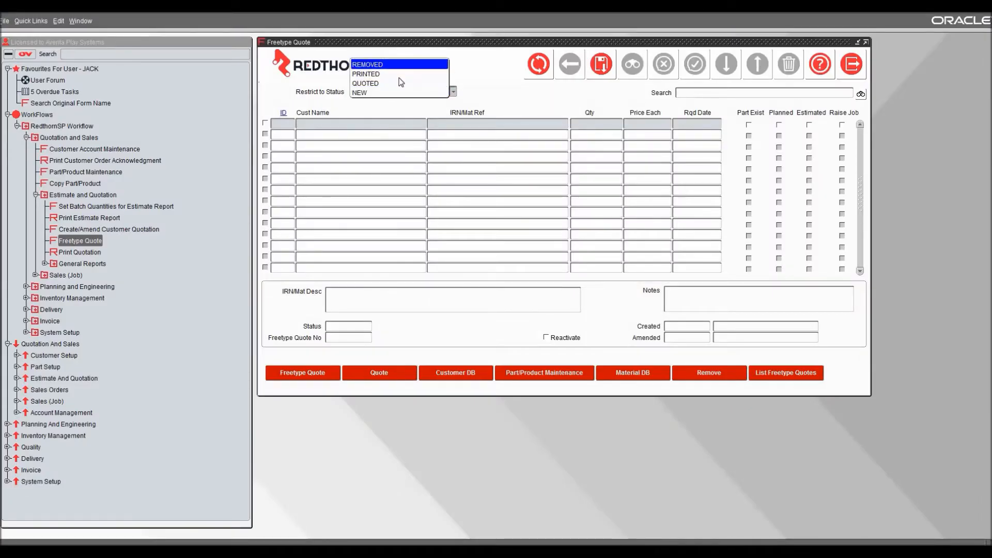
click(377, 61)
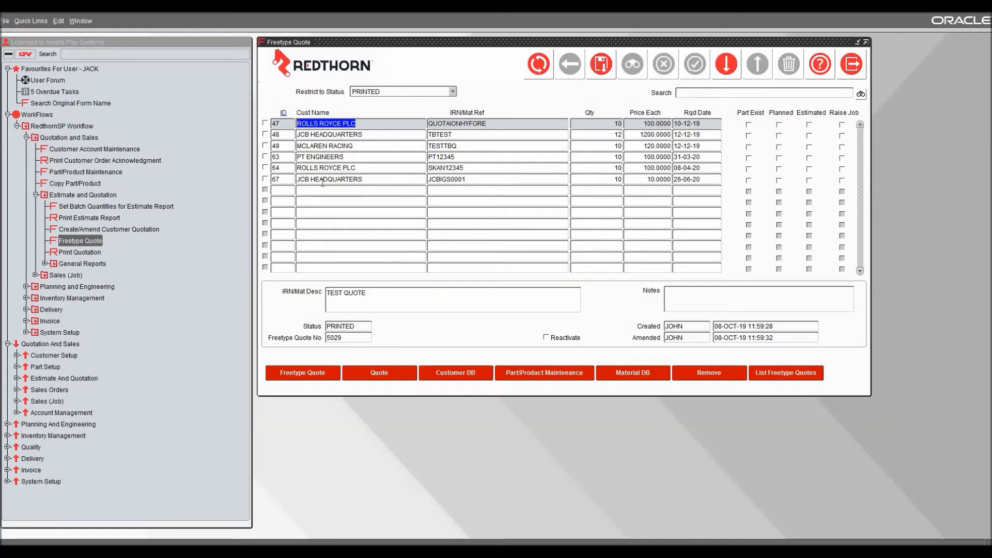
click(750, 180)
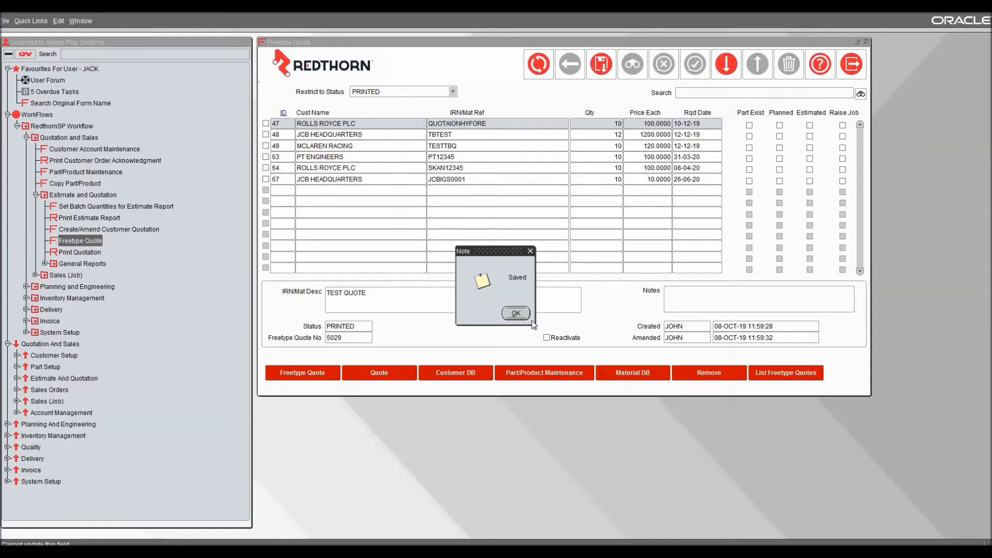
click(515, 313)
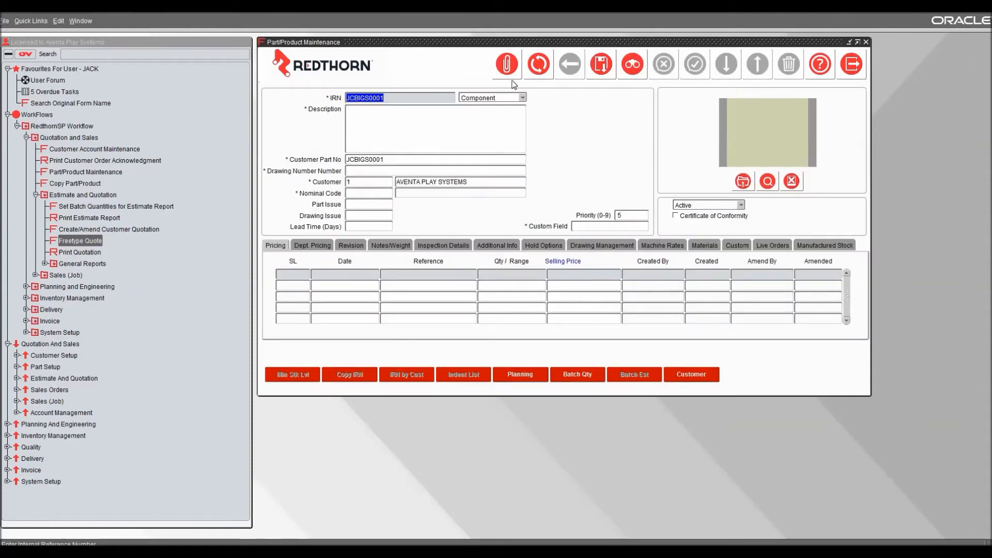
click(851, 64)
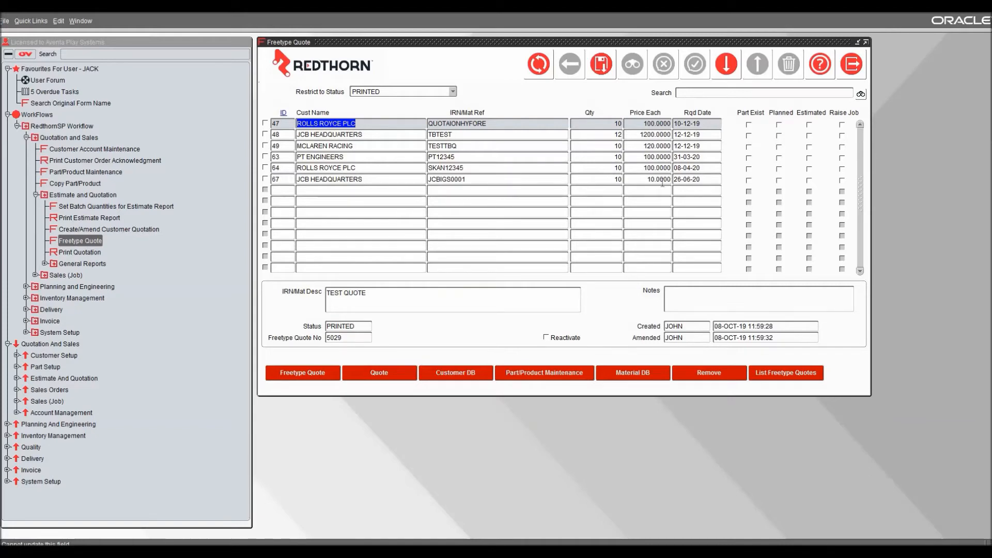
- Start a part record from the JCBIGS0001 quote line's Part Exist option, describe it as "Gear box inner seal" and accept the default nominal code
click(747, 182)
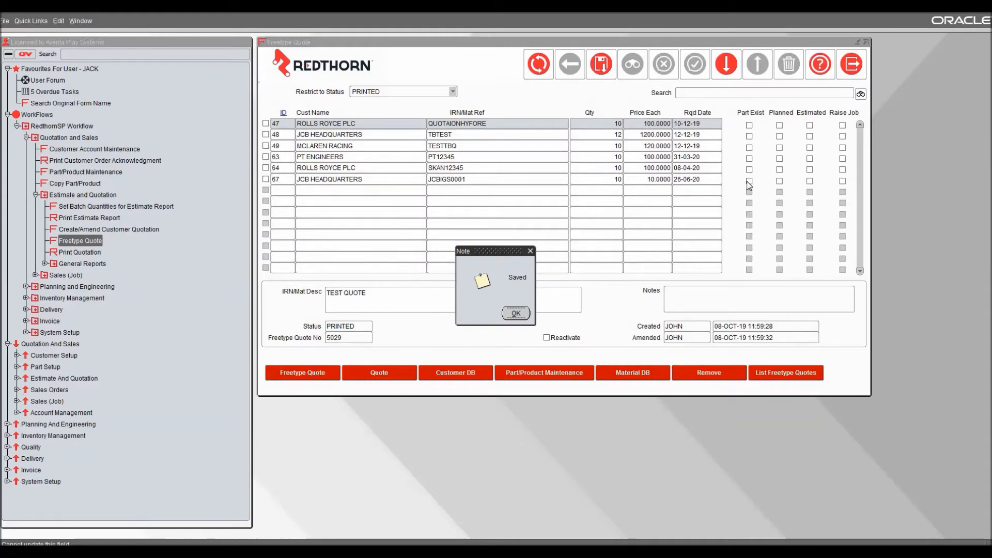
click(516, 314)
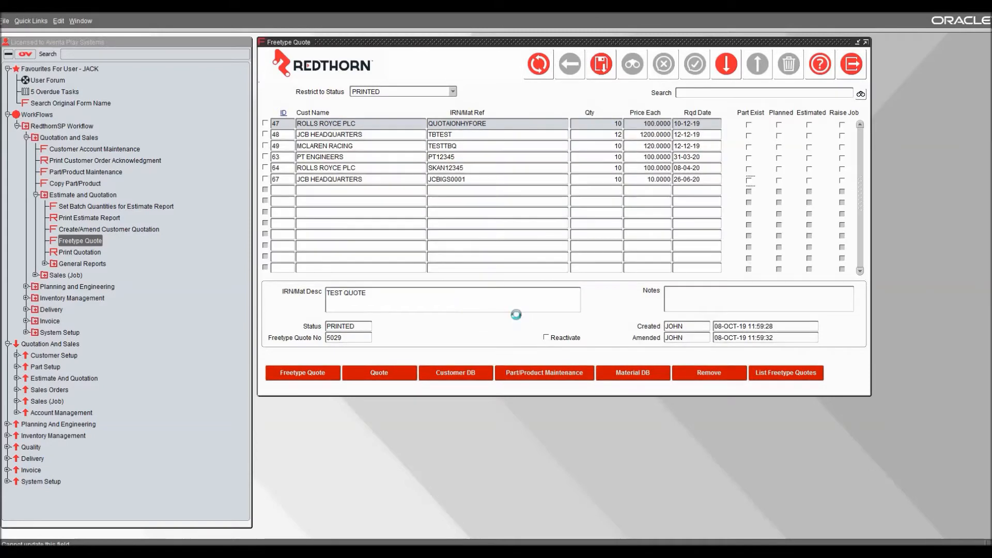
click(389, 143)
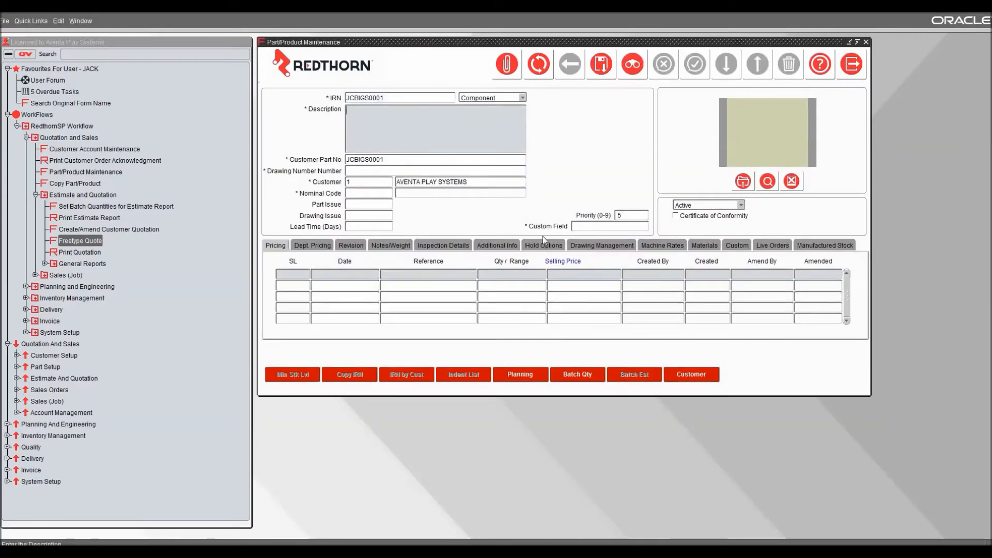
text(Gear box inner seal)
key(Tab)
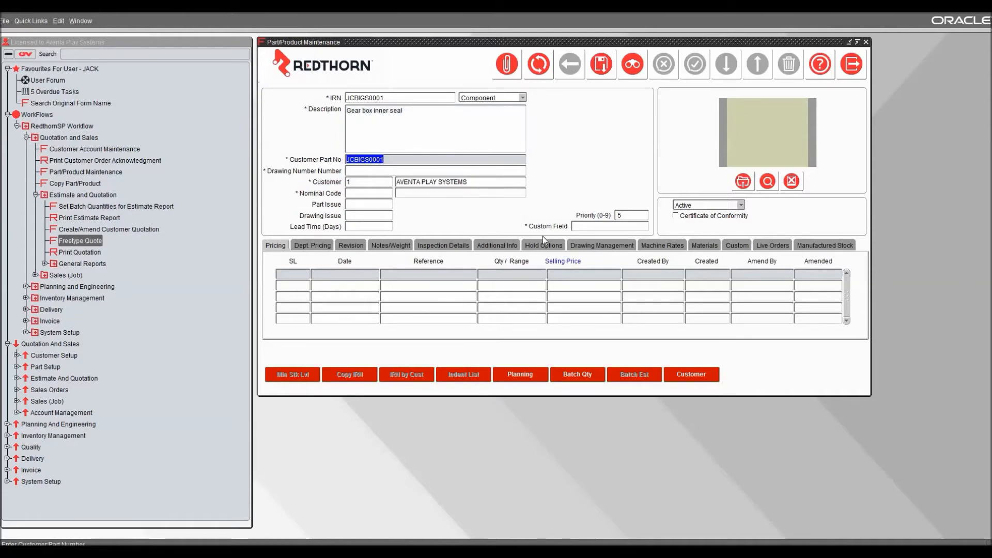
key(Tab)
key(Tab)
key(Tab)
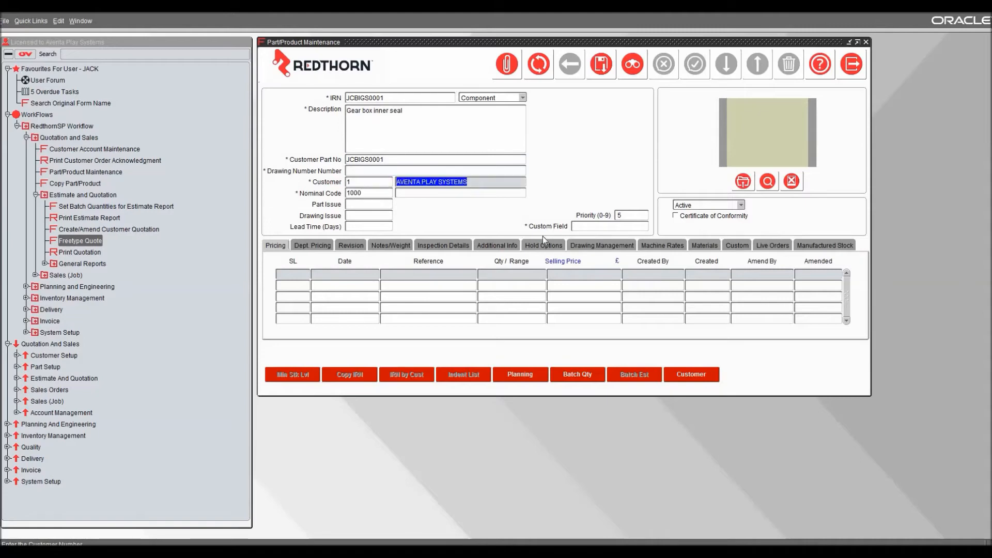
key(Tab)
key(Tab)
key(Tab)
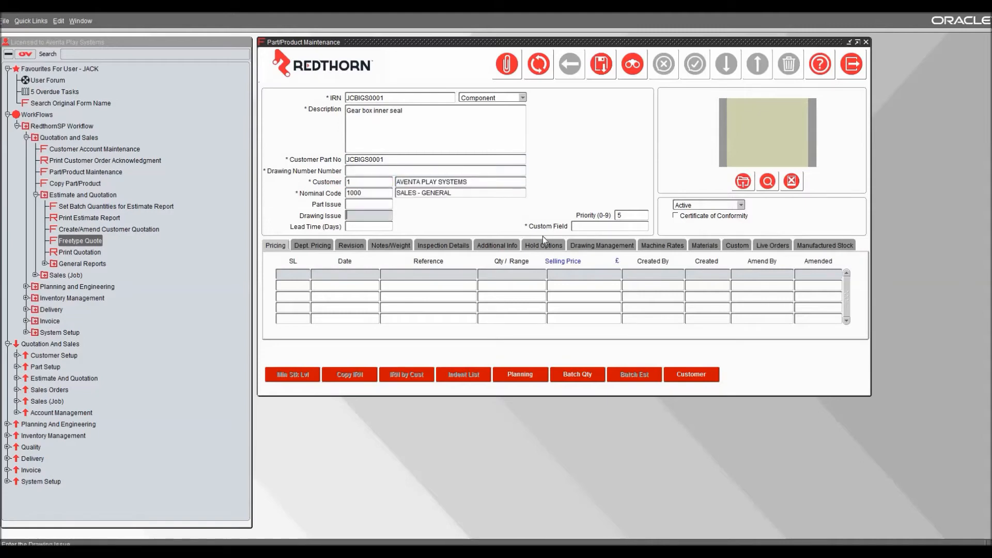
- Assign the part to customer JCB Headquarters, then save the record and return to the freetype quotes
double_click(361, 185)
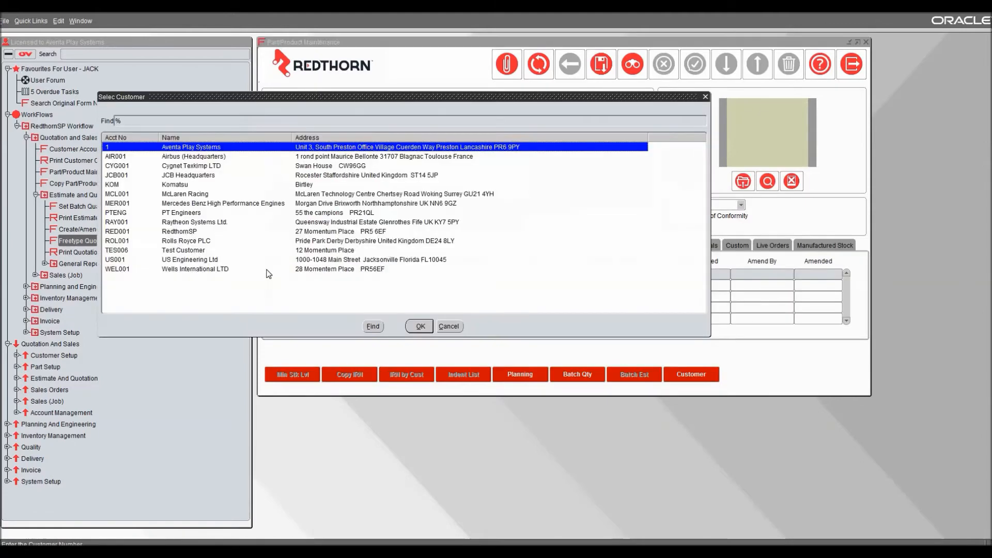
double_click(137, 175)
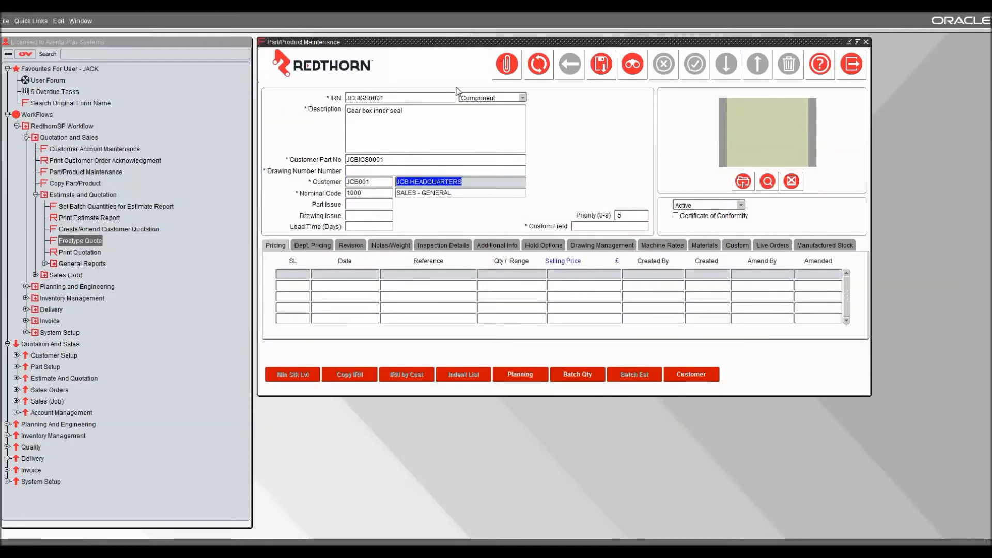
click(601, 64)
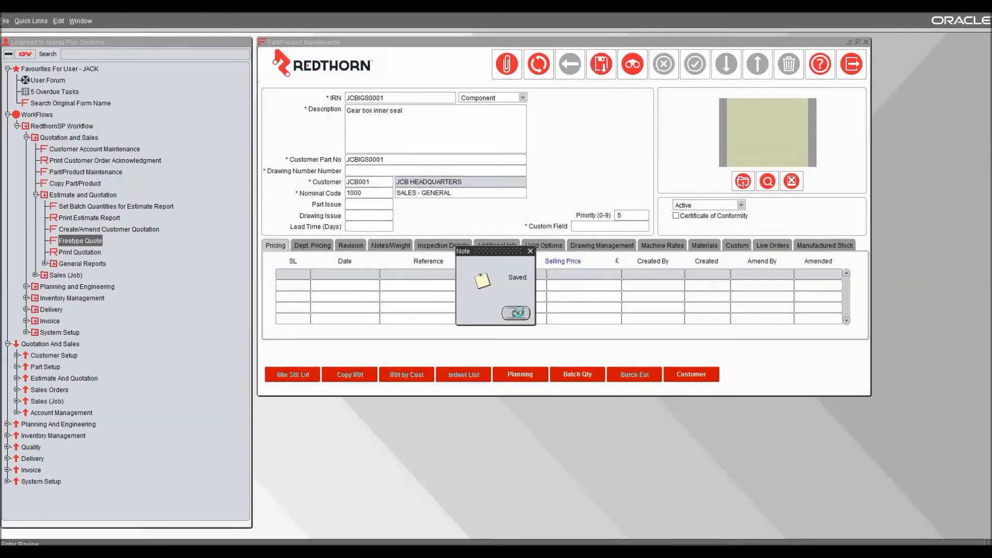
click(514, 312)
click(852, 61)
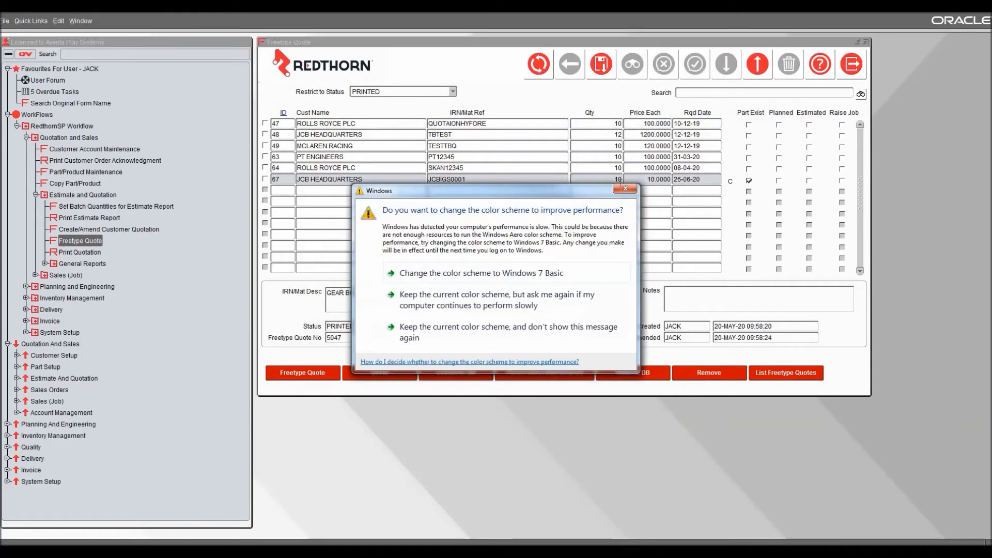
- Dismiss the color scheme prompt, convert the JCBIGS0001 freetype quote line into a customer quotation and acknowledge the save note
click(625, 189)
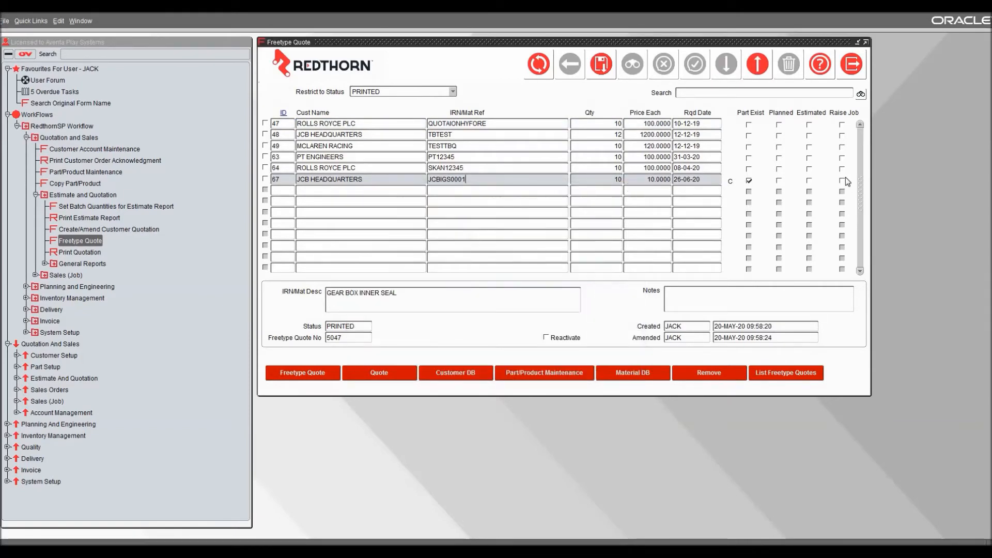
click(266, 179)
click(385, 378)
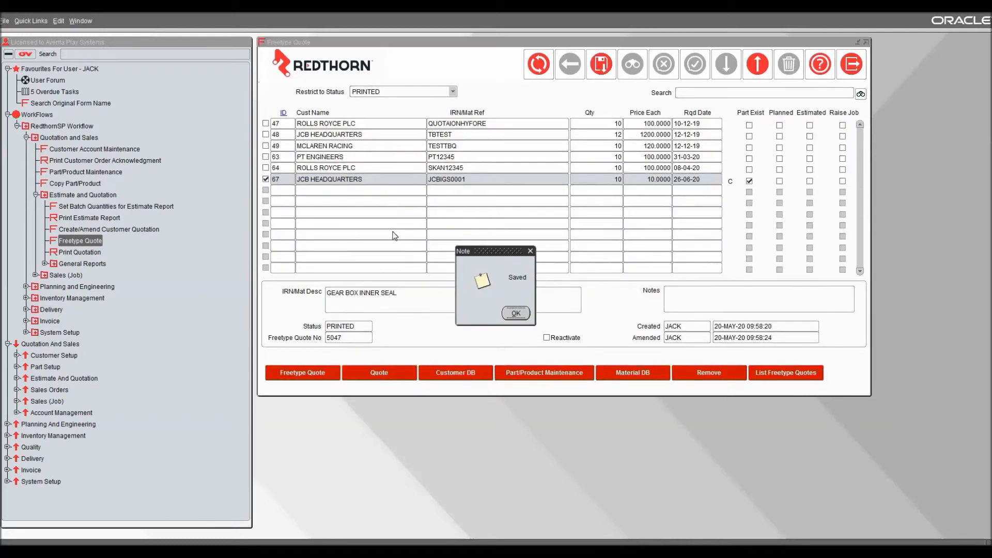
click(521, 312)
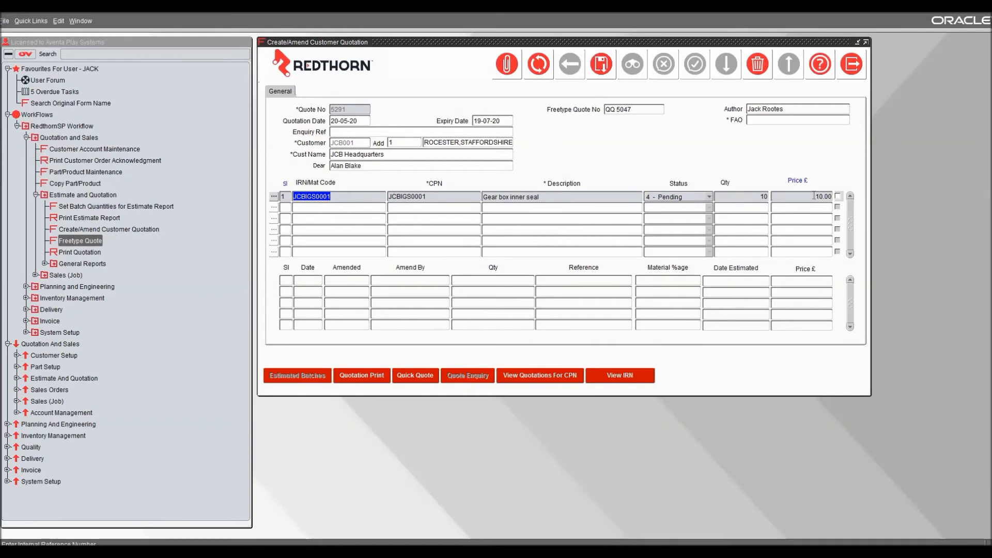
- Save the customer quotation for the JCB Headquarters gear box inner seal and acknowledge the notes
click(601, 64)
click(517, 310)
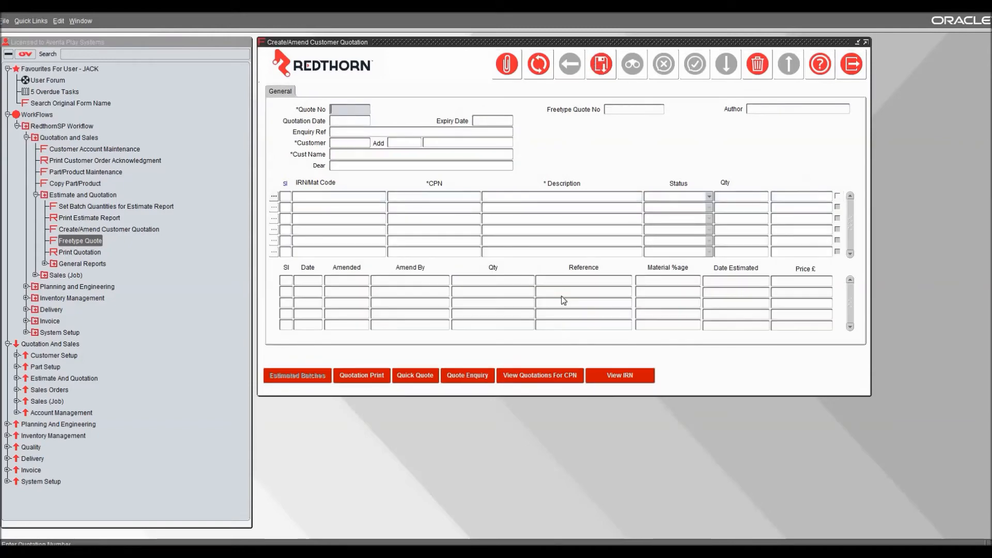
click(535, 313)
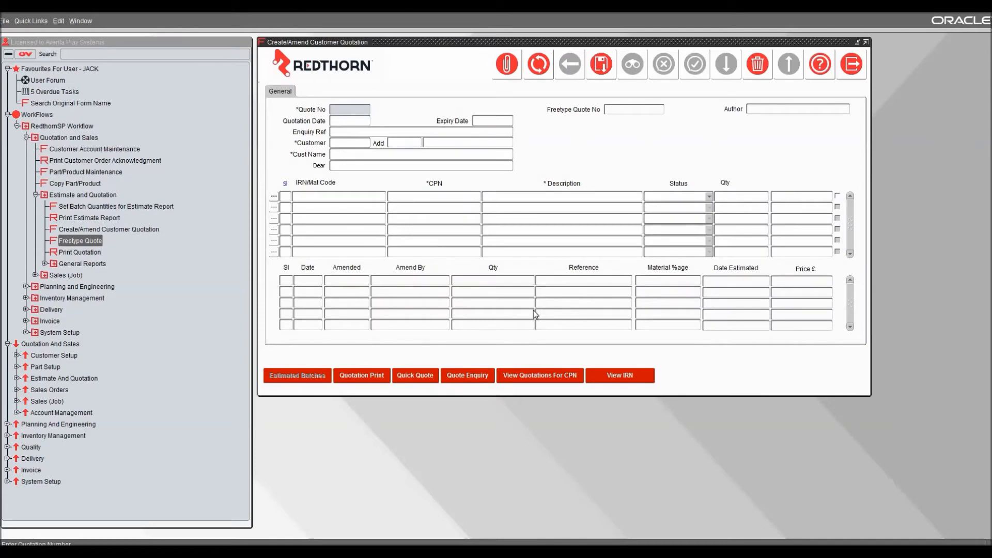
- Print the JCB Headquarters quotation as an Adobe PDF preview, review it maximised, and leave the print form
click(372, 374)
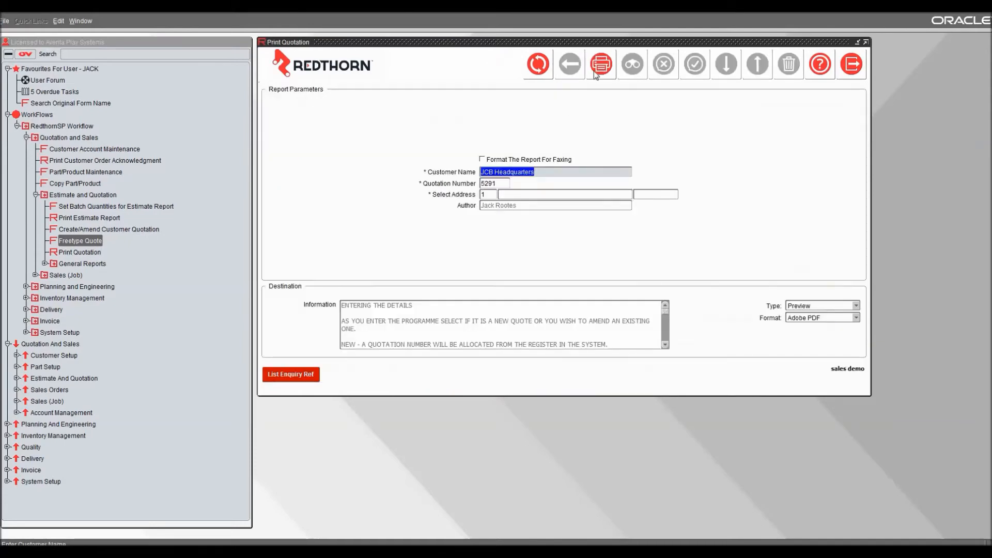
click(599, 64)
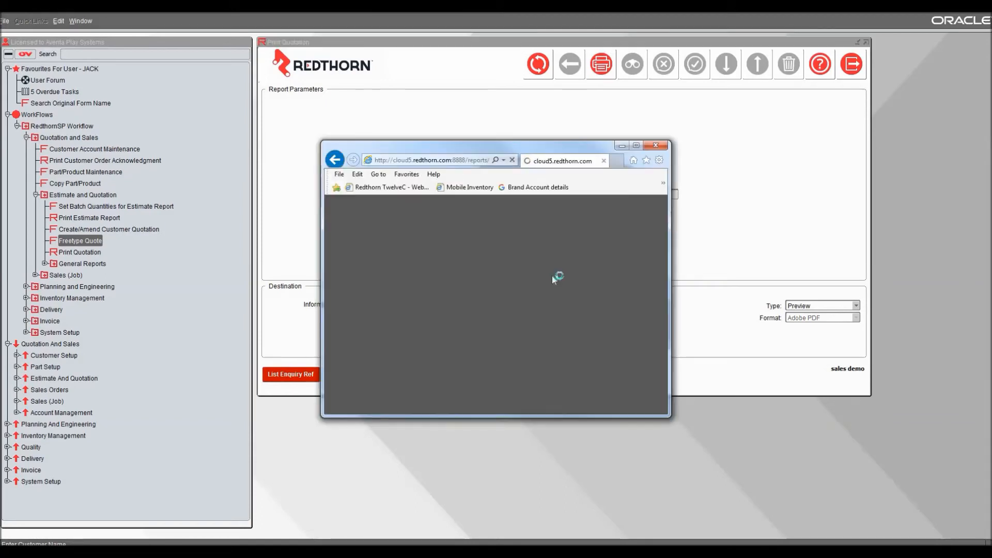
click(638, 147)
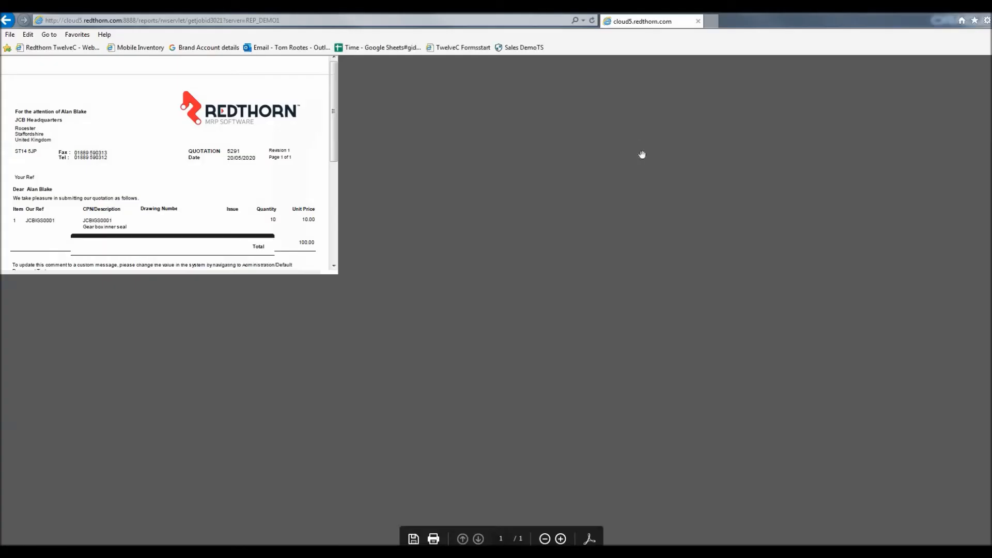
mouse_move(870, 157)
mouse_down()
mouse_move(875, 304)
mouse_move(873, 72)
mouse_up()
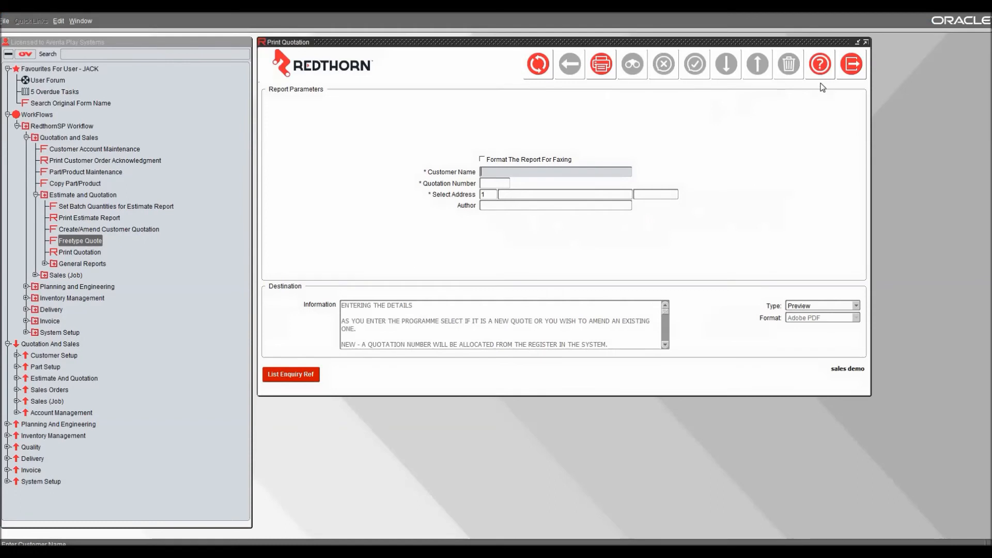
click(851, 64)
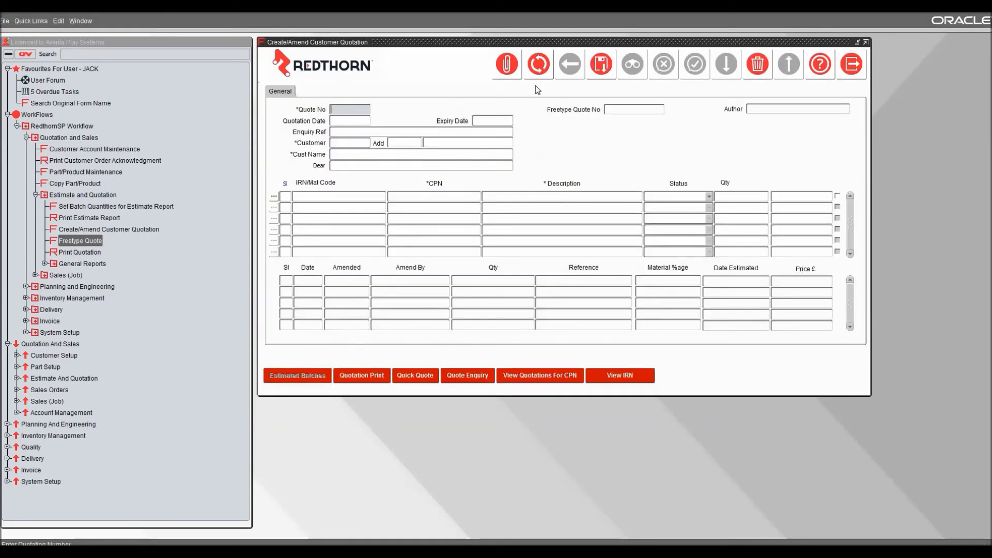
- Reopen the freetype quotes, restrict the list to status QUOTED and select the D372-529801_SUB5 line
double_click(93, 243)
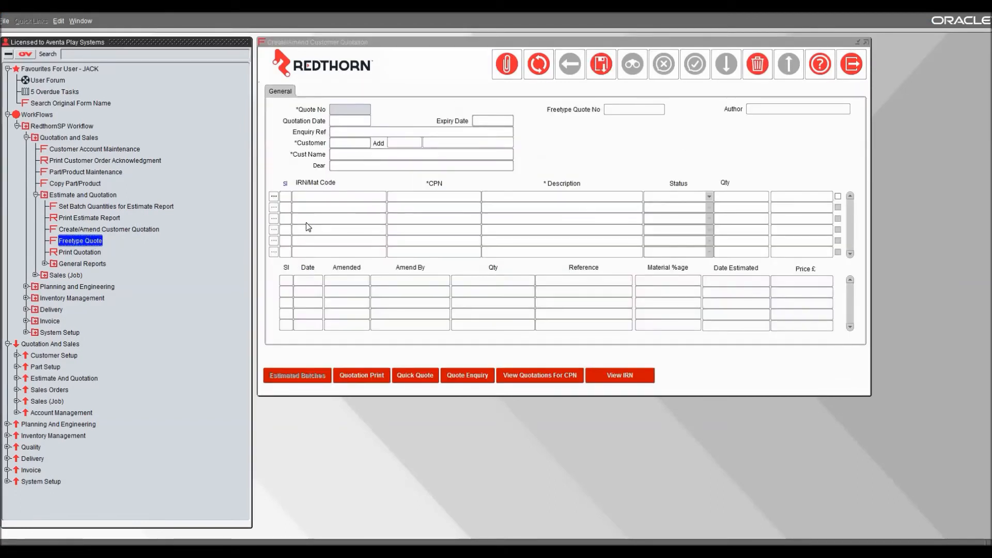
click(554, 313)
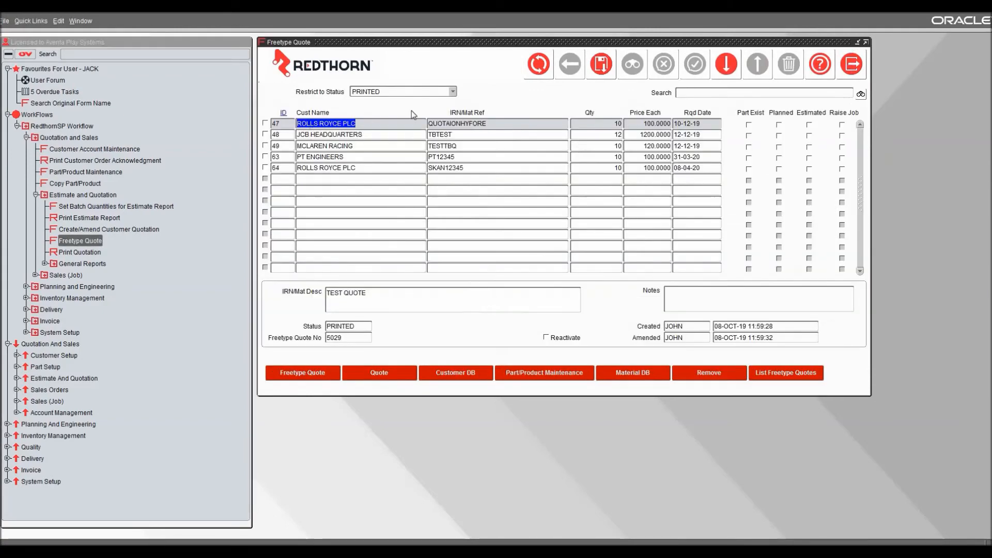
click(453, 94)
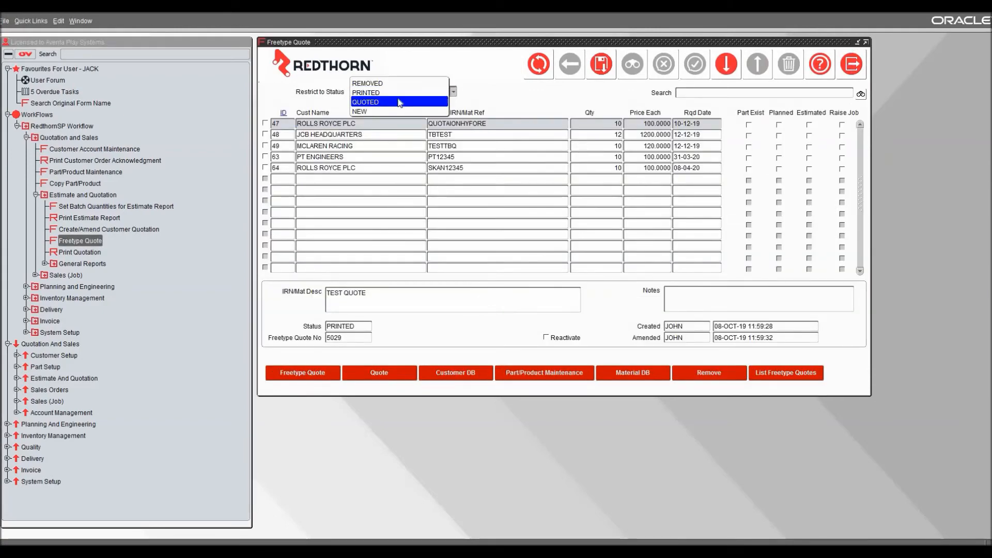
click(401, 102)
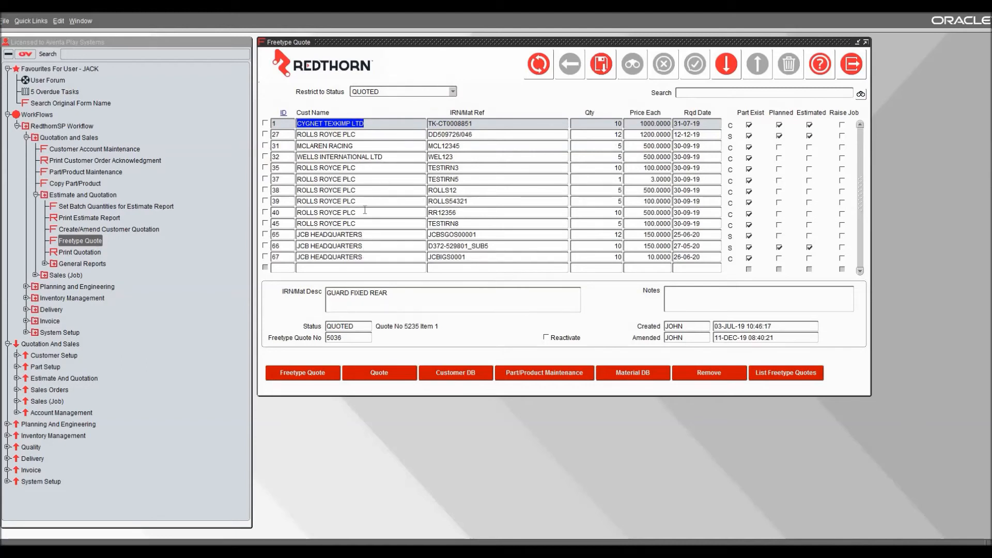
click(537, 246)
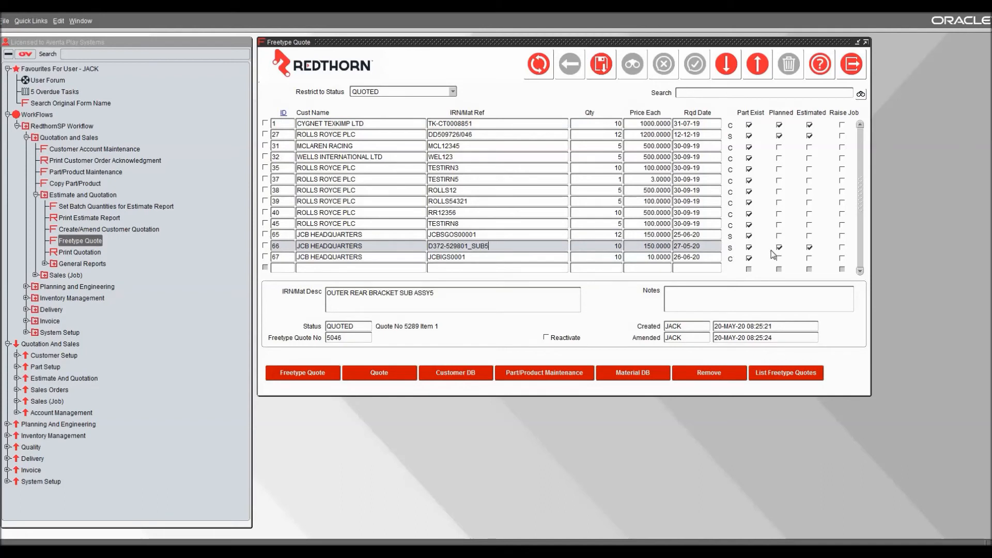
- Switch the list to status NEW and start a line for JCB Headquarters with part D372-529801_SUB5, quantity 10
click(447, 95)
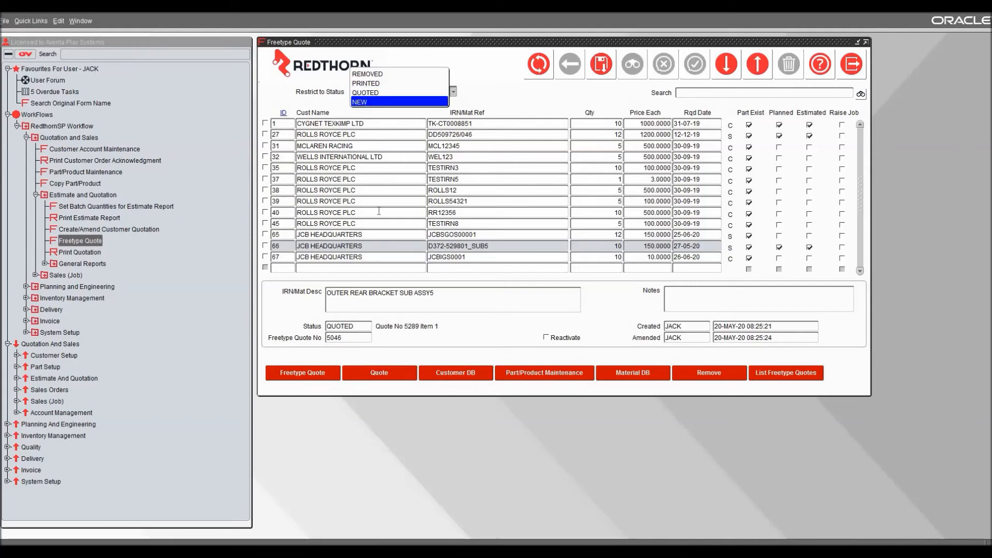
click(390, 102)
double_click(357, 123)
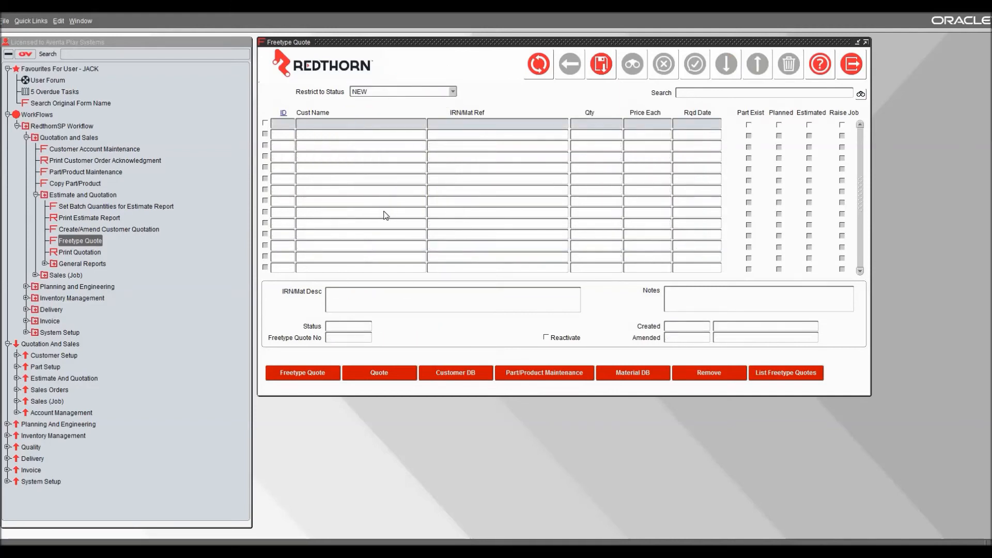
double_click(132, 175)
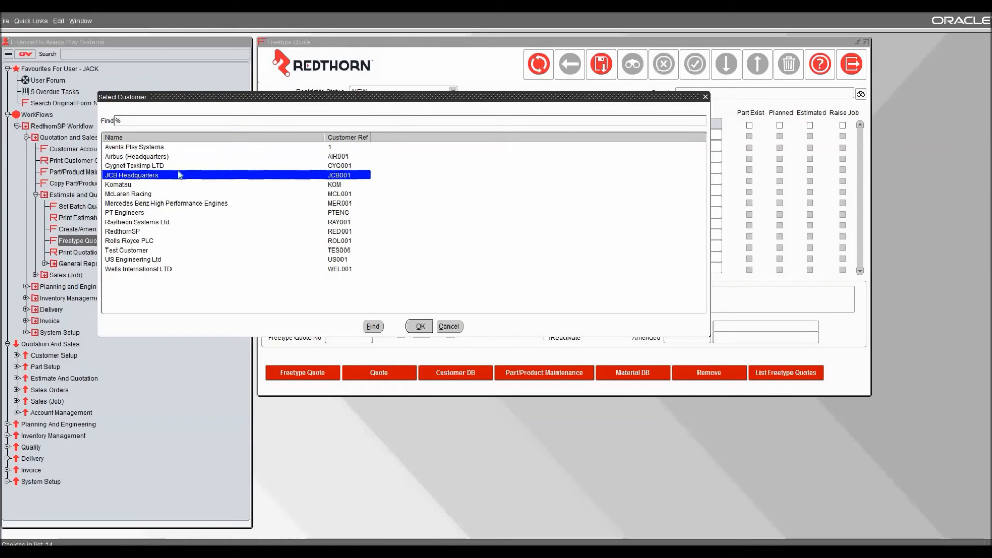
double_click(445, 125)
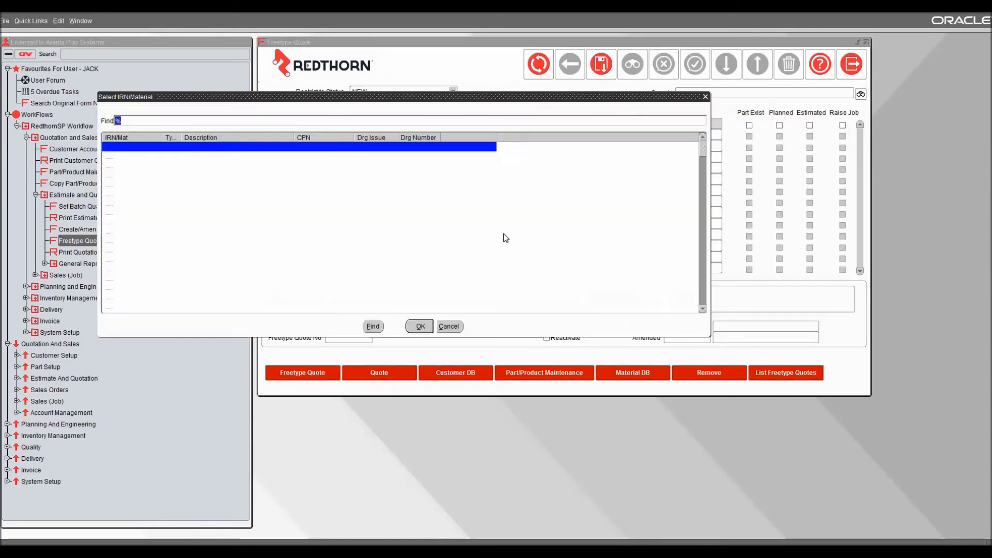
text(d372-529801_SUB)
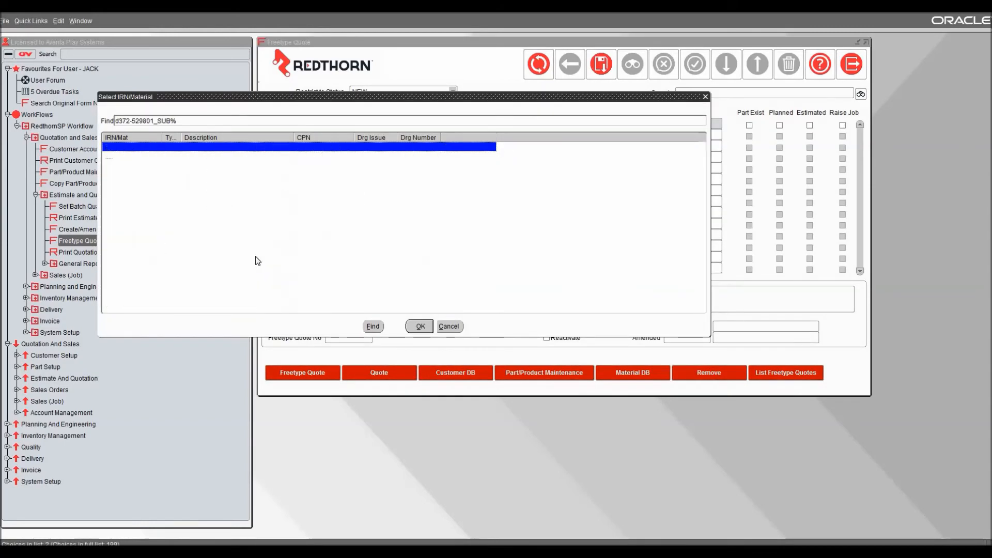
double_click(234, 148)
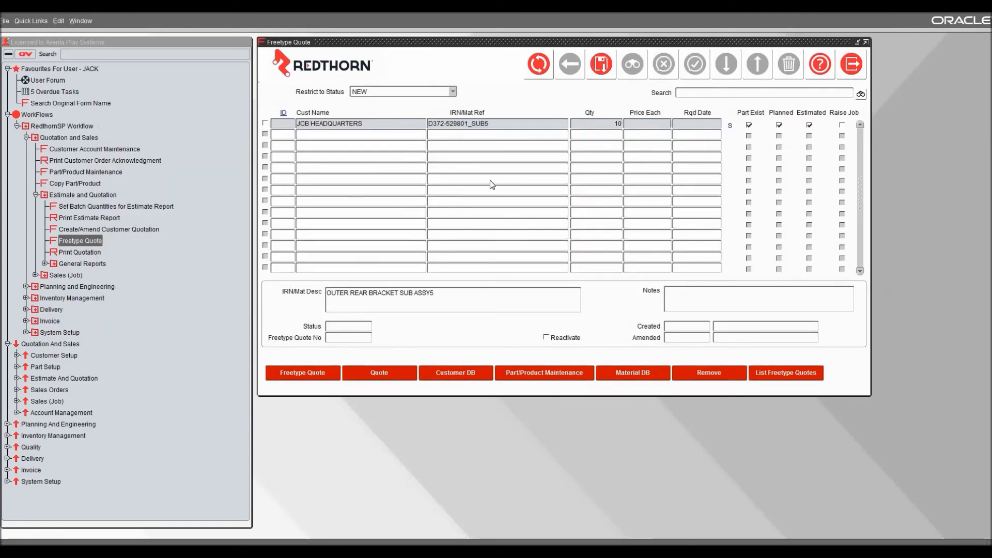
- Complete the new line with price each 150 and required date 20-05-20, save it, and print its freetype quote
text(50)
click(601, 64)
key(Return)
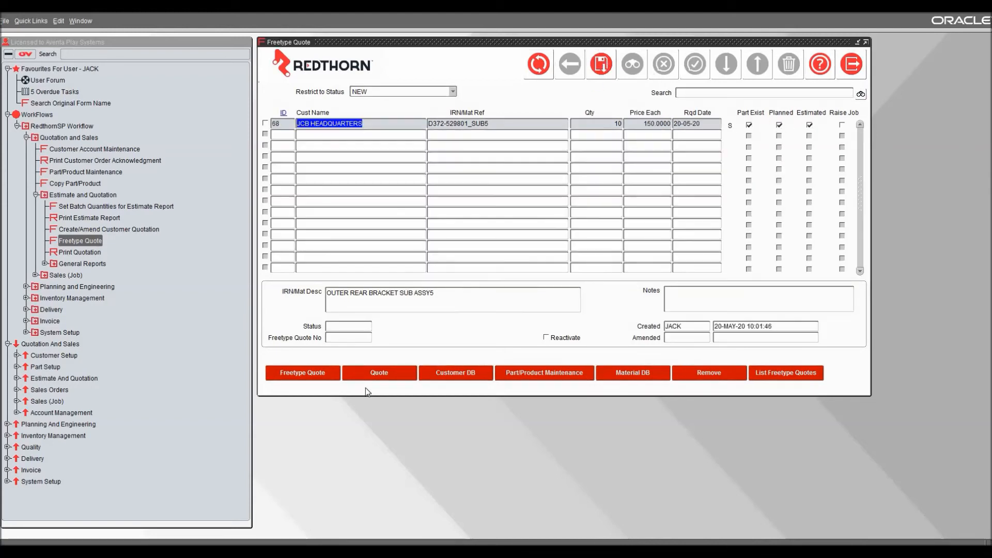
click(316, 374)
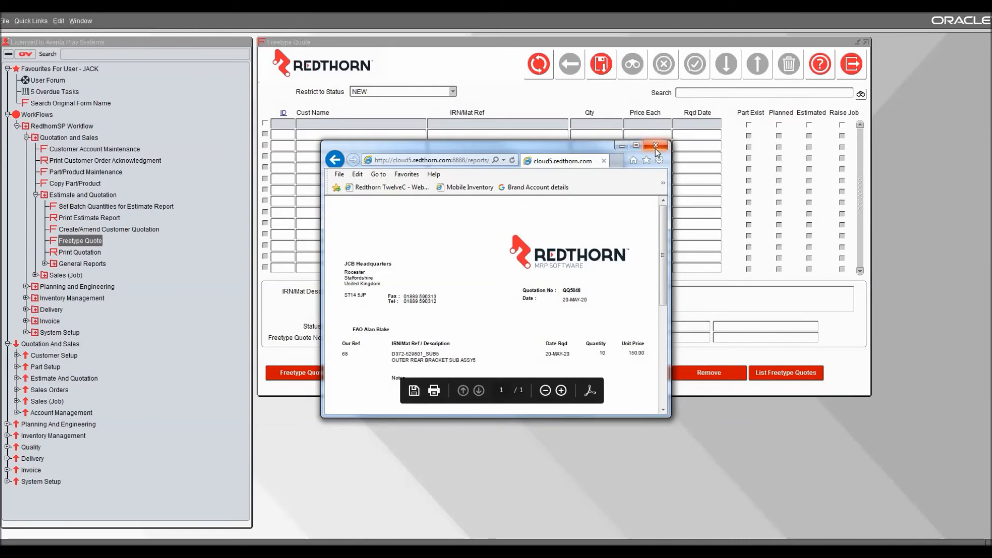
click(655, 146)
- Check the QUOTED freetype quotes, then restrict the list to PRINTED and tick the D372-529801_SUB5 line
click(452, 91)
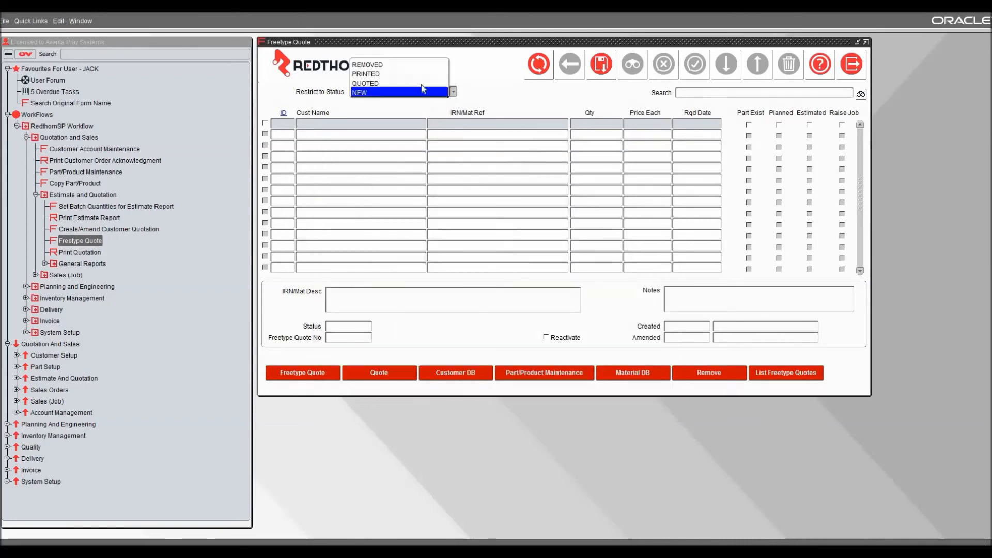
click(419, 84)
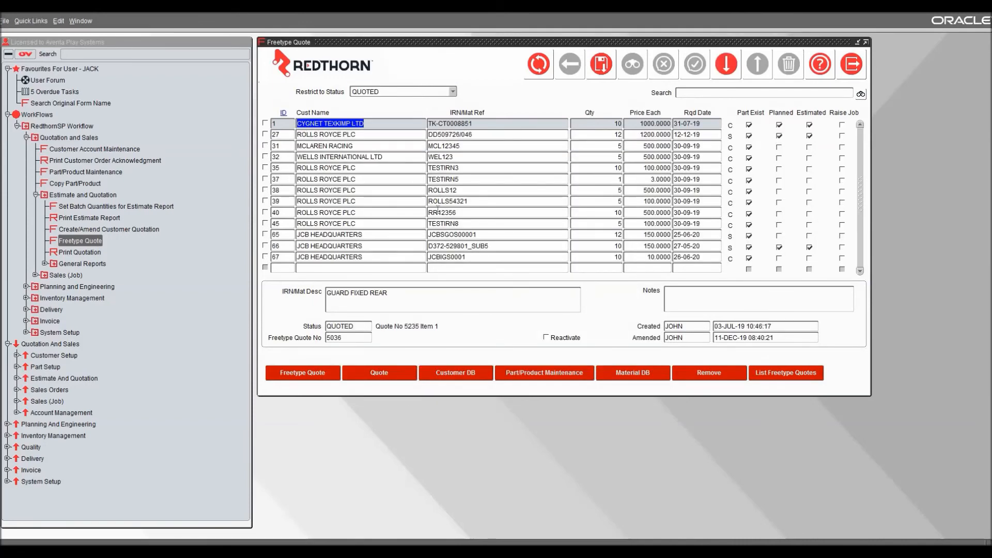
click(453, 91)
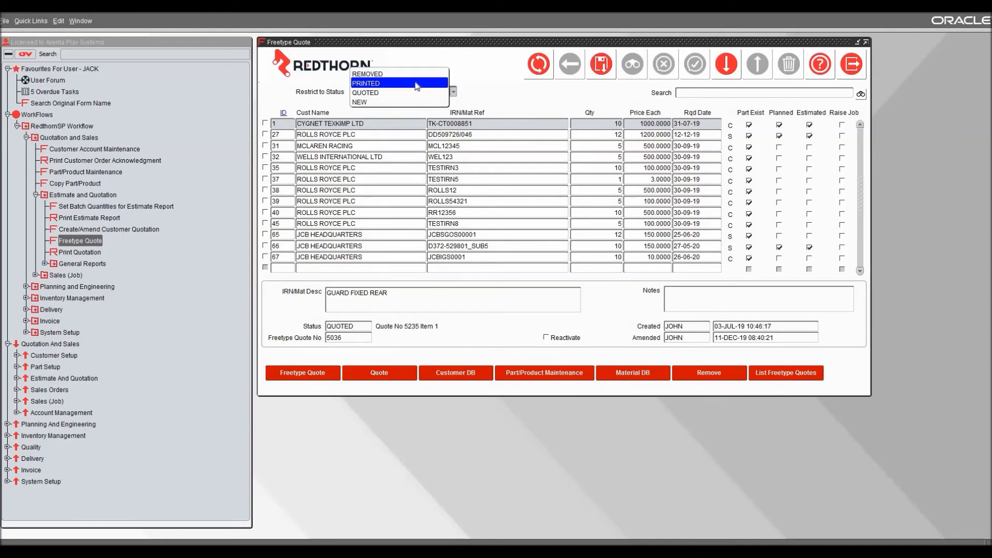
click(417, 84)
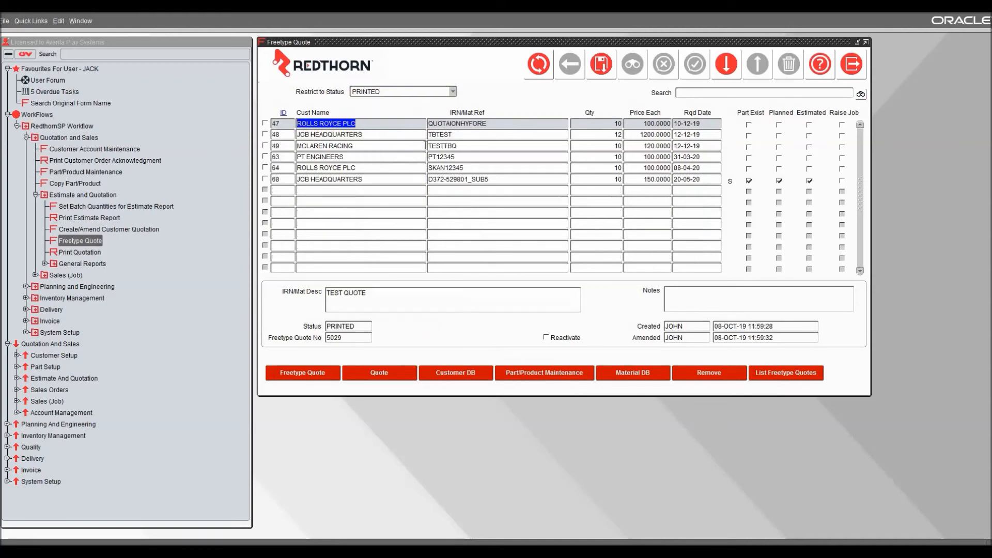
click(265, 179)
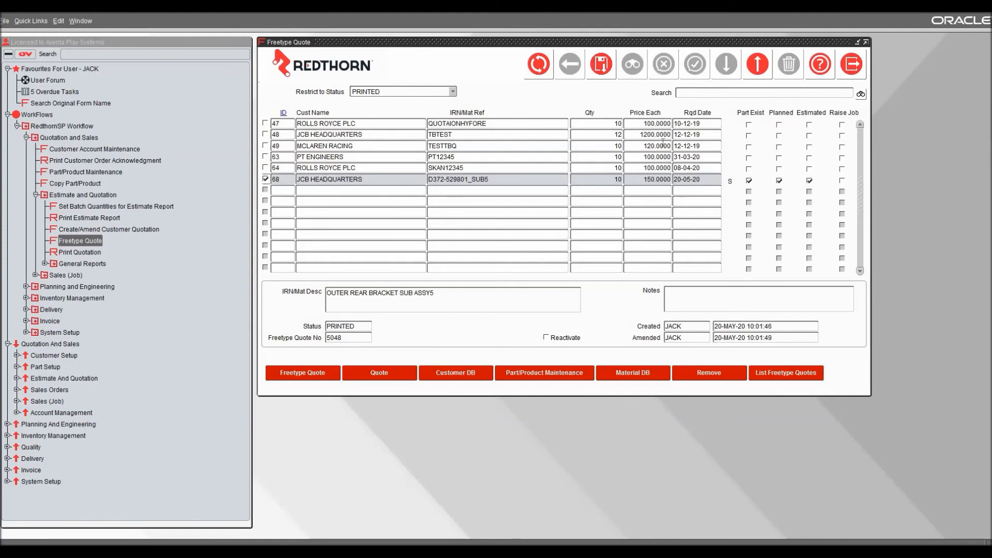
- Review the freetype quotes with status QUOTED and REMOVED, and return the list to QUOTED
click(453, 92)
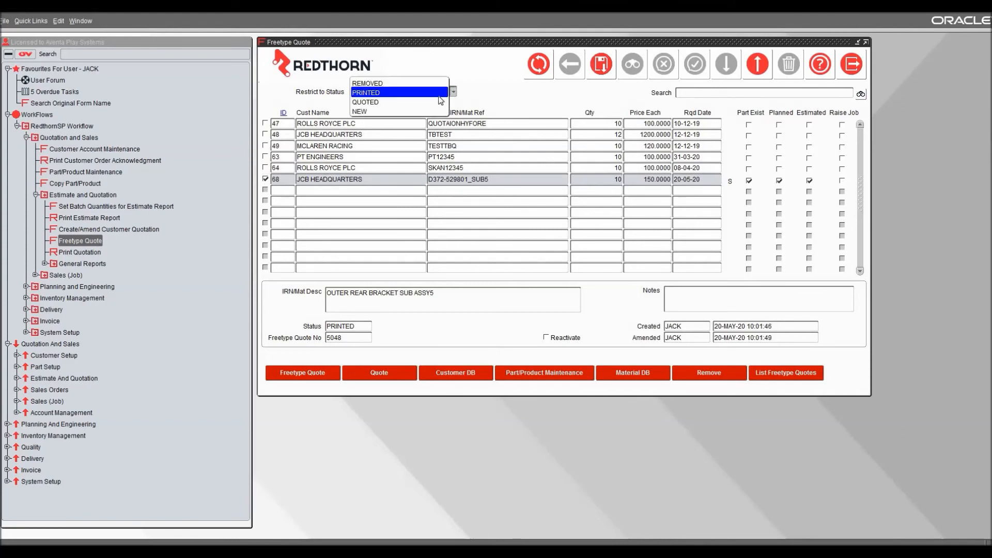
click(427, 102)
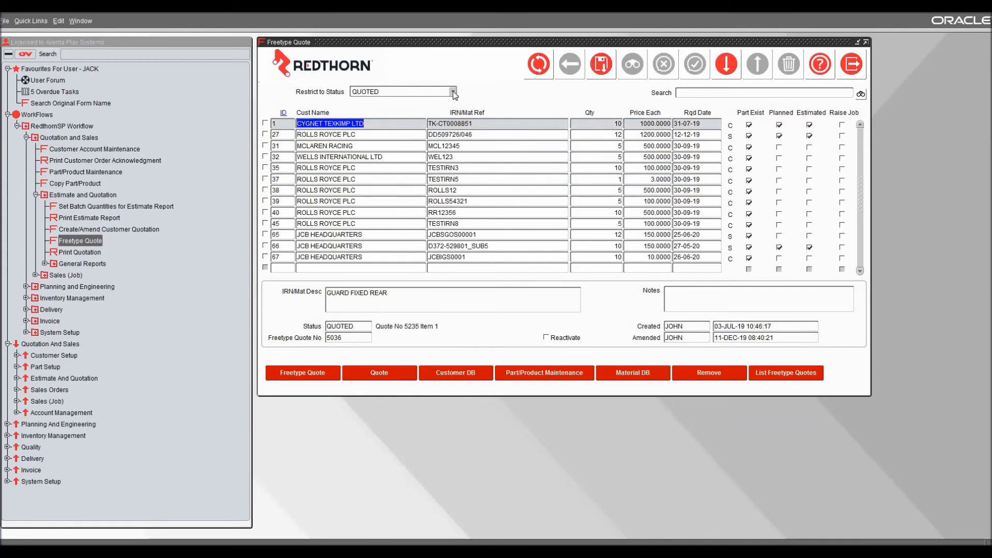
click(453, 92)
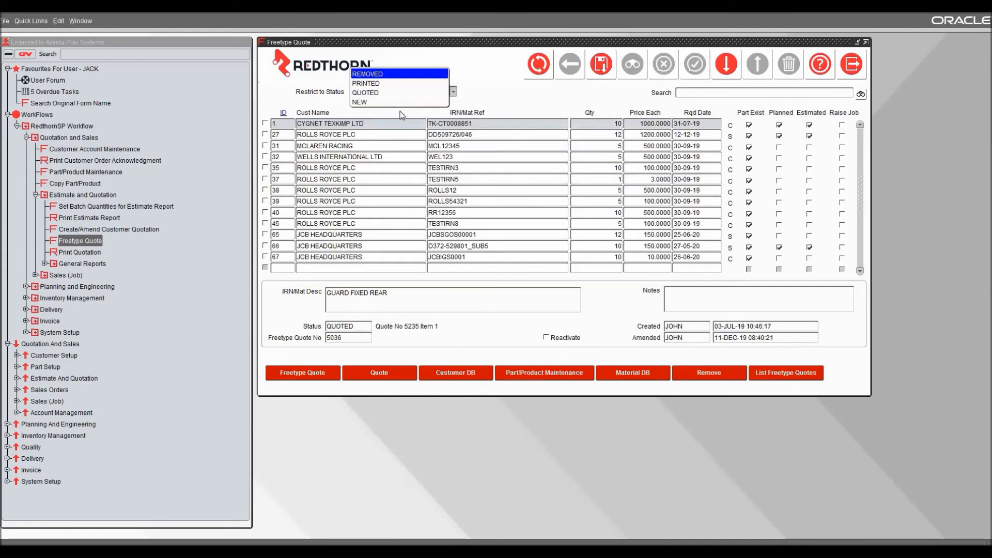
click(385, 74)
click(454, 92)
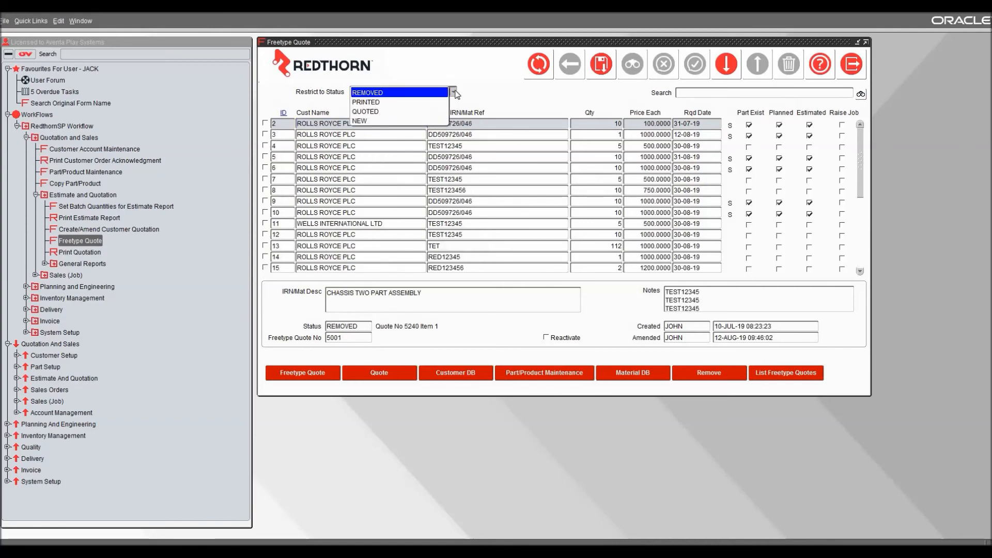
click(442, 93)
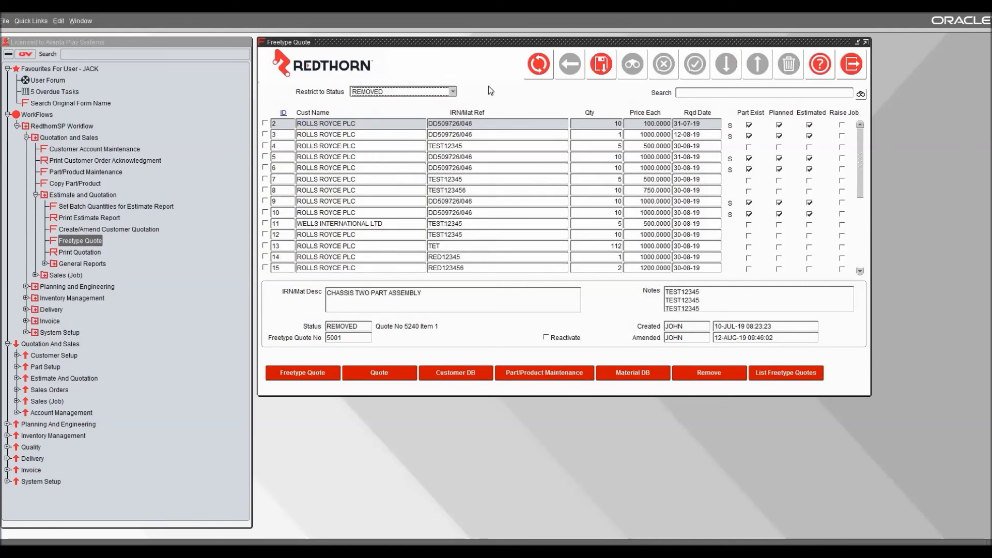
click(453, 93)
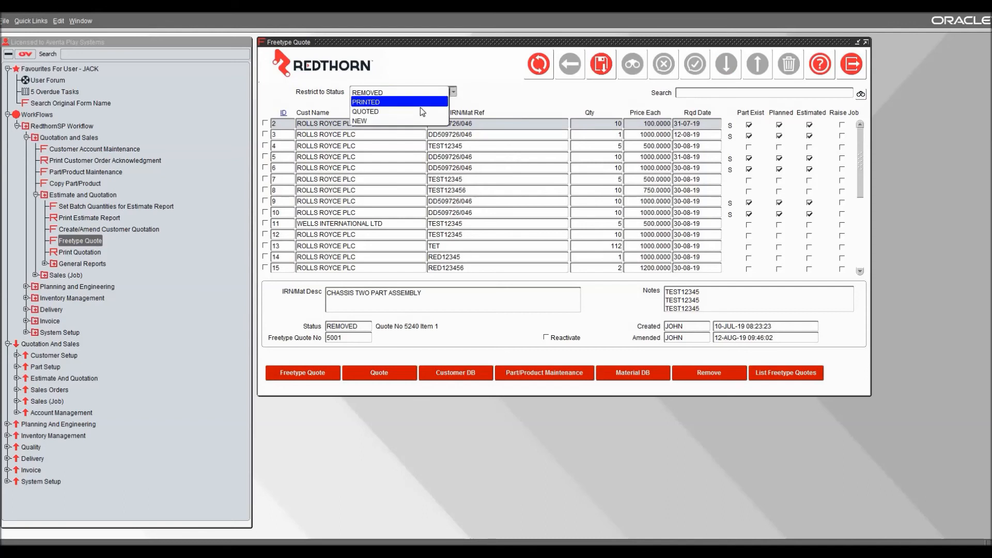
click(387, 113)
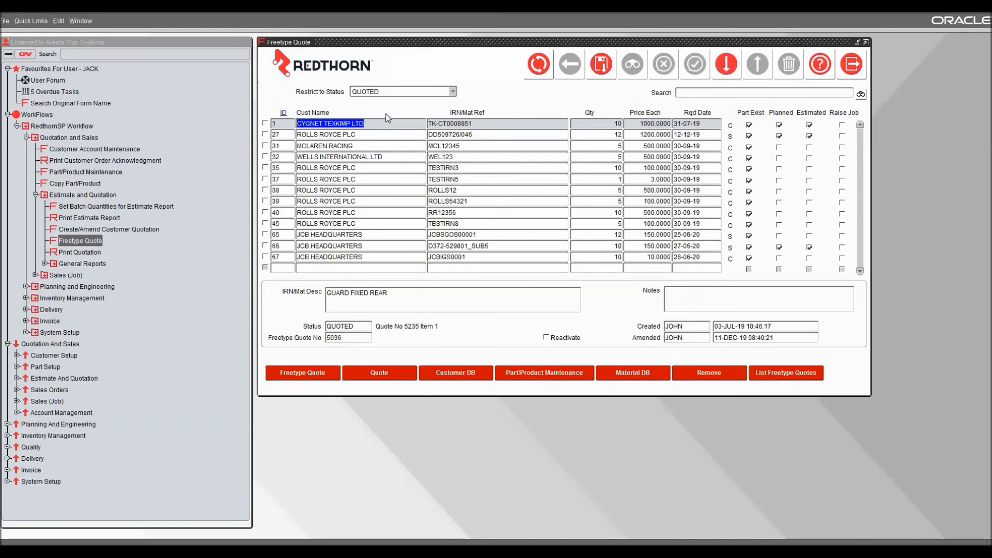
- Tick the quoted lines MCL12345, WEL123 and TESTIRN3 and remove them, accepting the confirmation
click(266, 146)
click(265, 157)
click(265, 168)
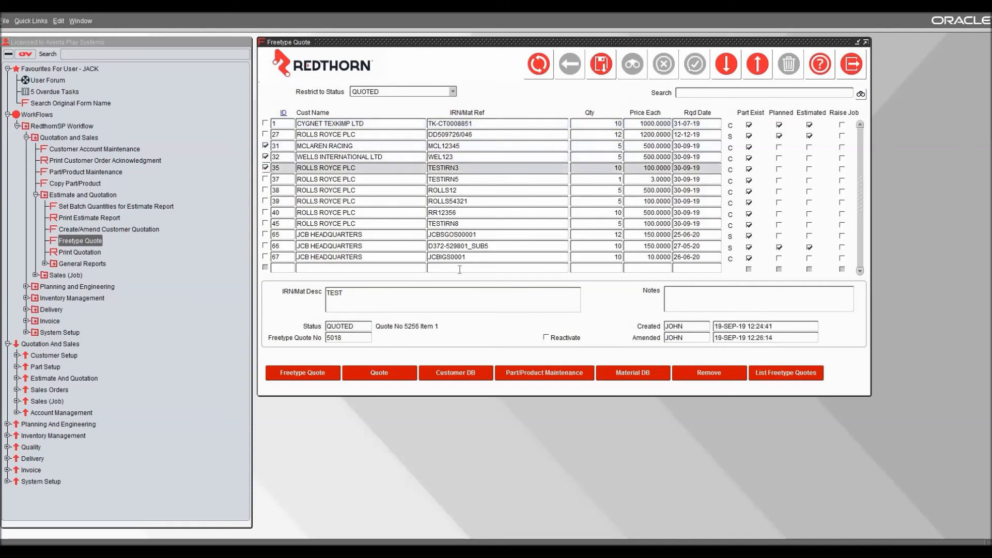
click(709, 376)
click(558, 313)
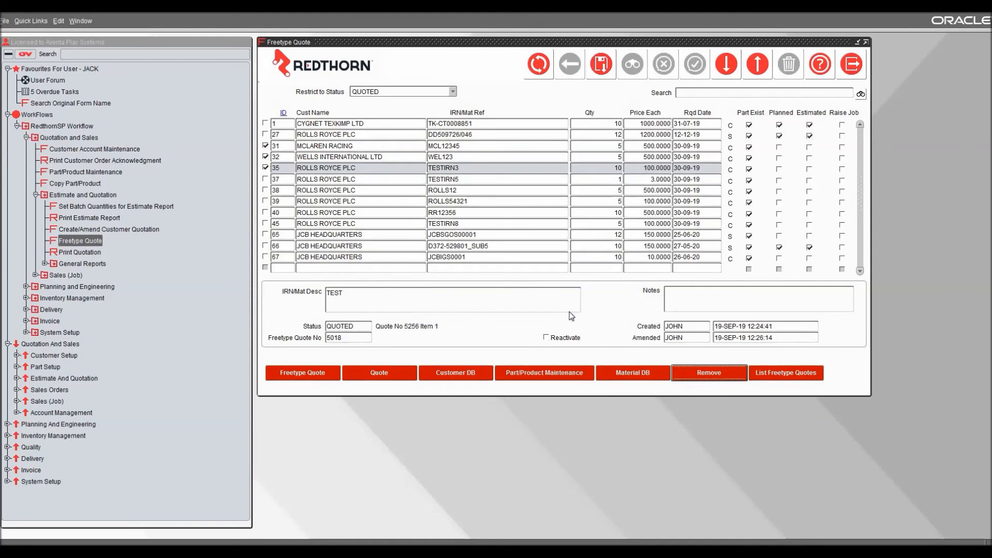
- Review the freetype quotes with status REMOVED, restrict the list to PRINTED, and exit the Freetype Quote form
click(453, 92)
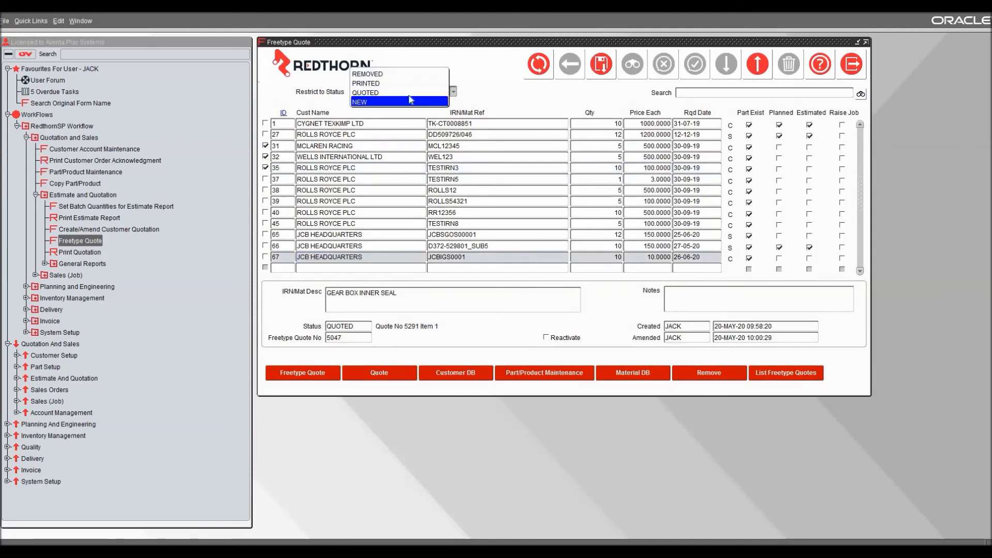
click(396, 76)
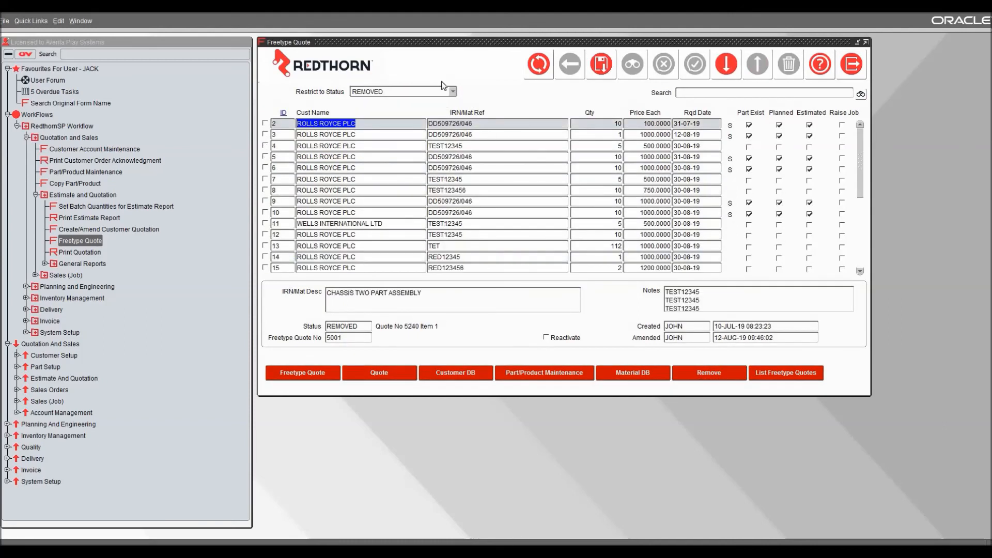
click(453, 93)
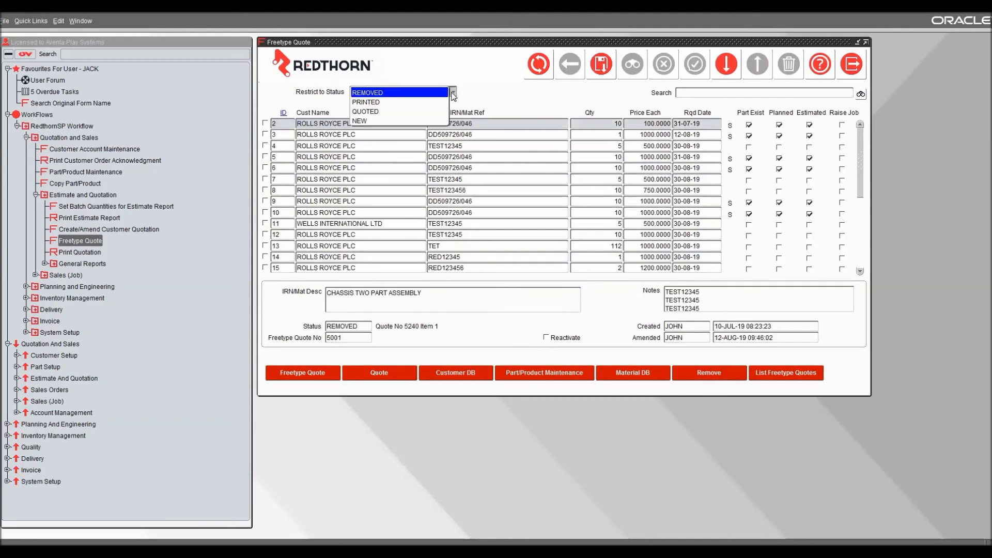
click(410, 104)
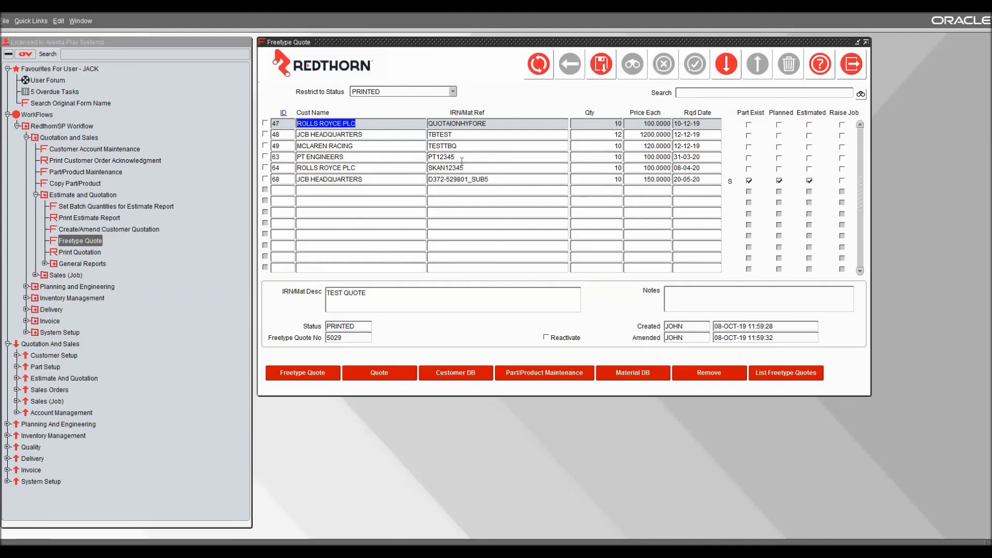
click(861, 54)
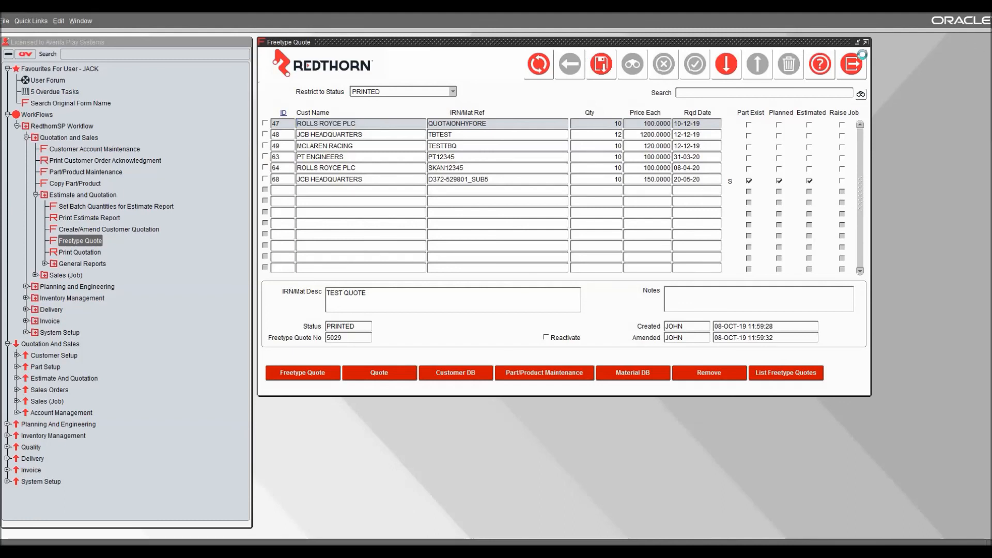